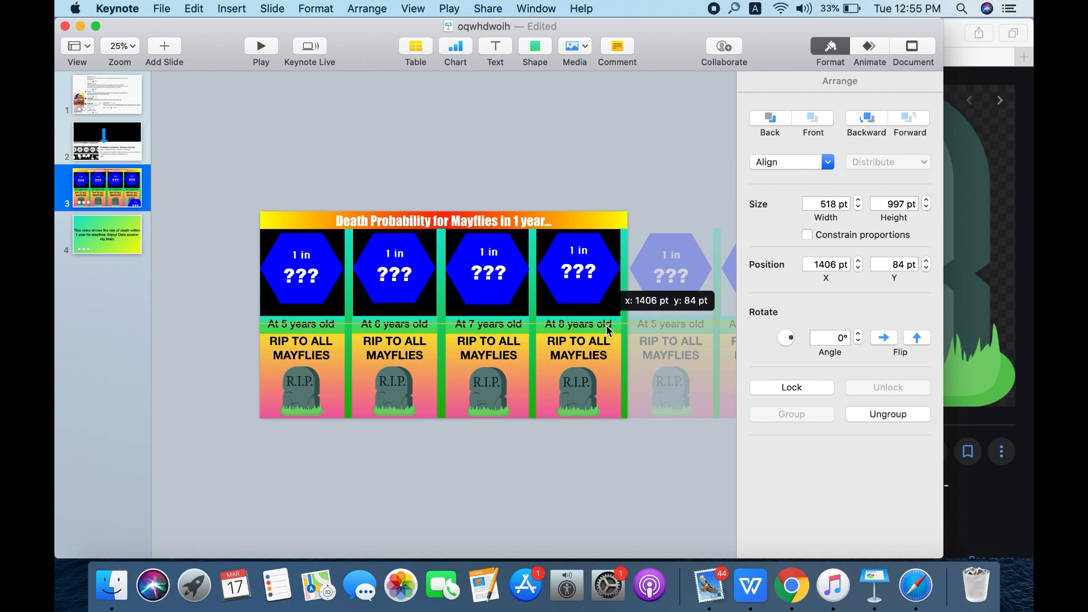
- Move the group of age cards beside the slide down below the slide's lower edge
double_click(285, 323)
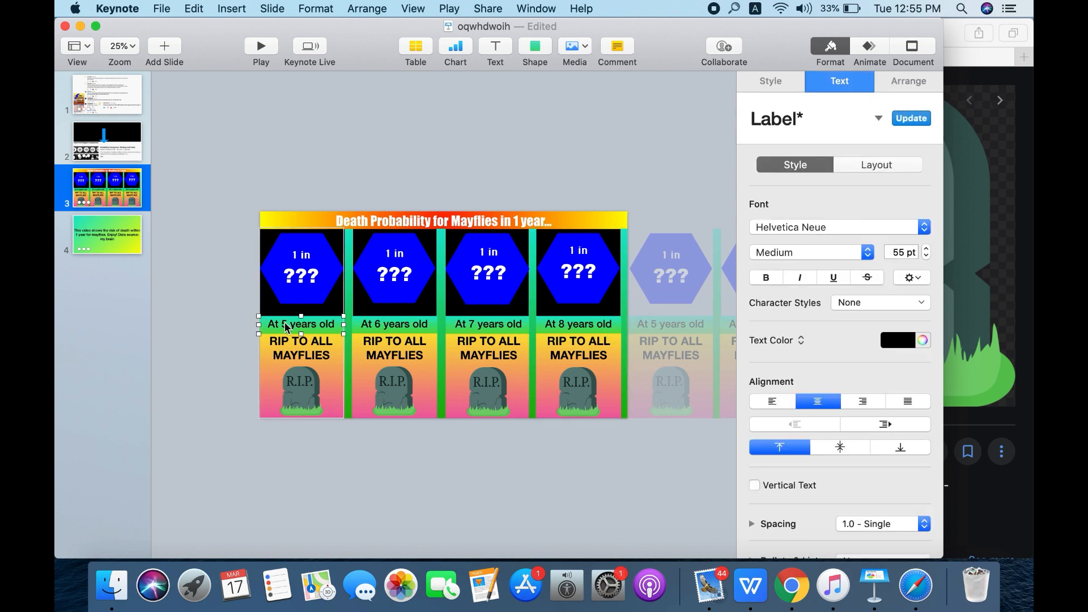
double_click(286, 324)
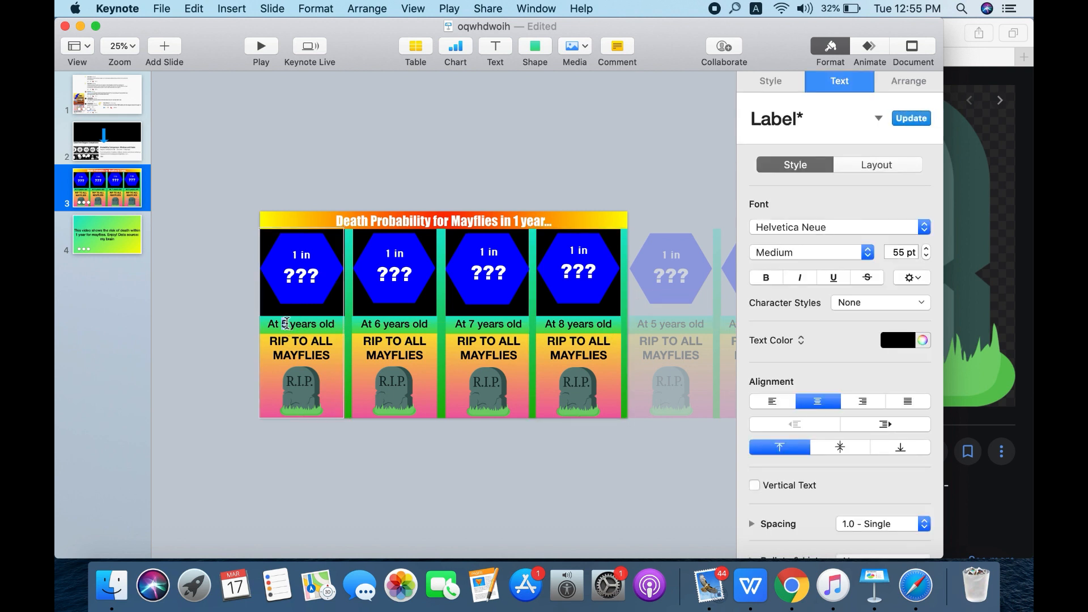
click(685, 349)
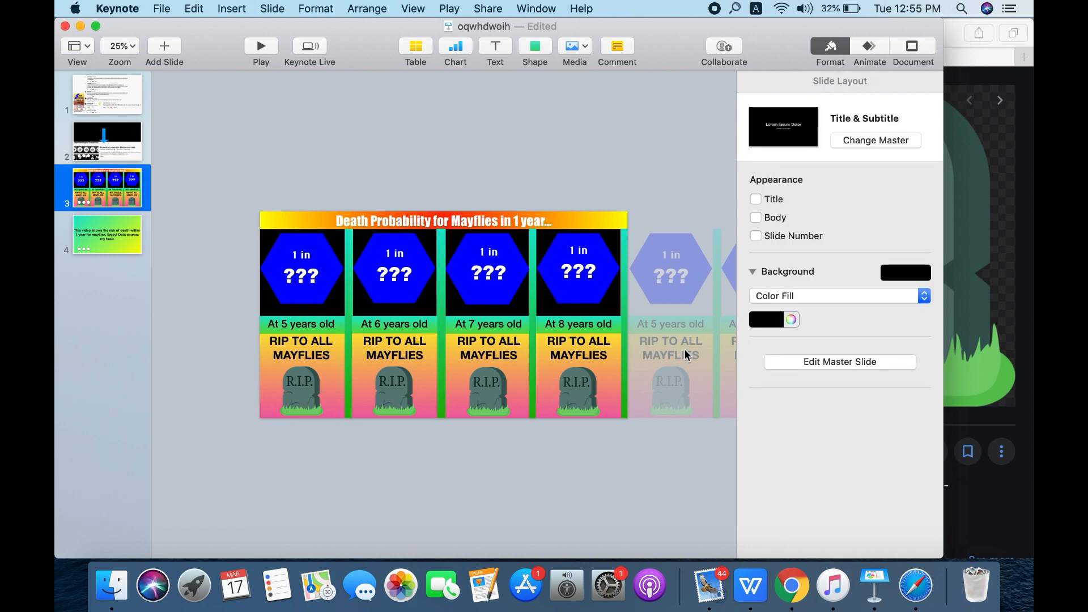
drag(685, 349, 502, 485)
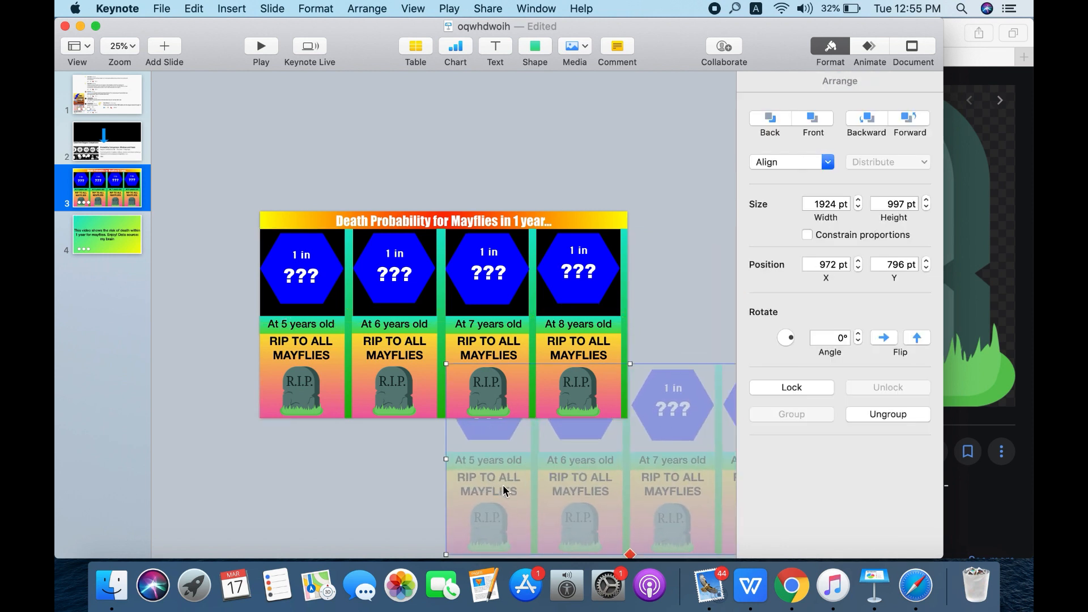
- Relabel the first three off-slide cards as "At 4 years old", "At 5 years old" and "At 6 years old"
click(475, 463)
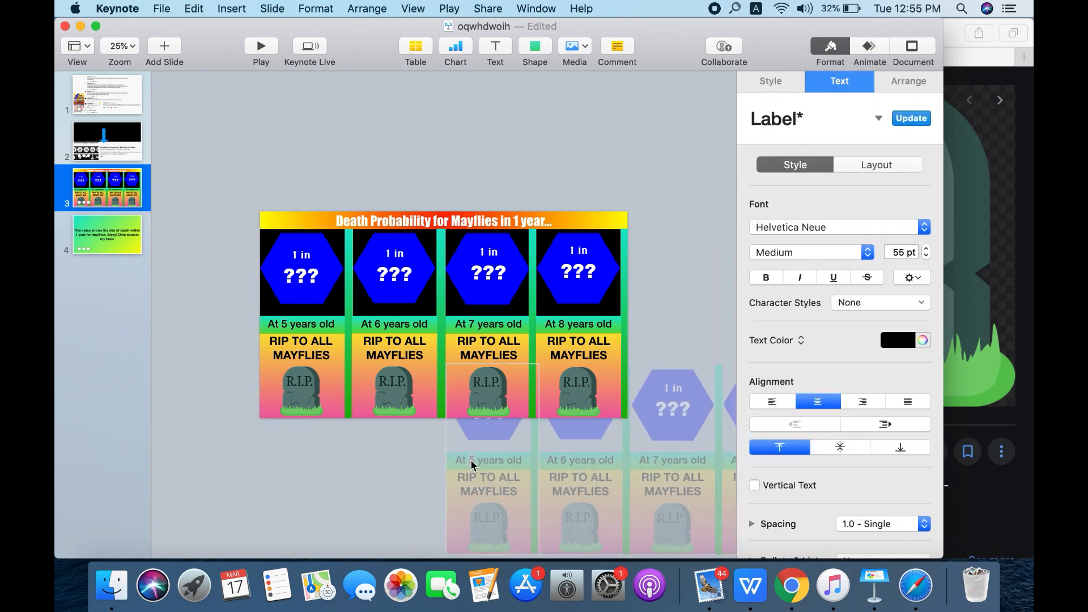
click(568, 460)
click(566, 460)
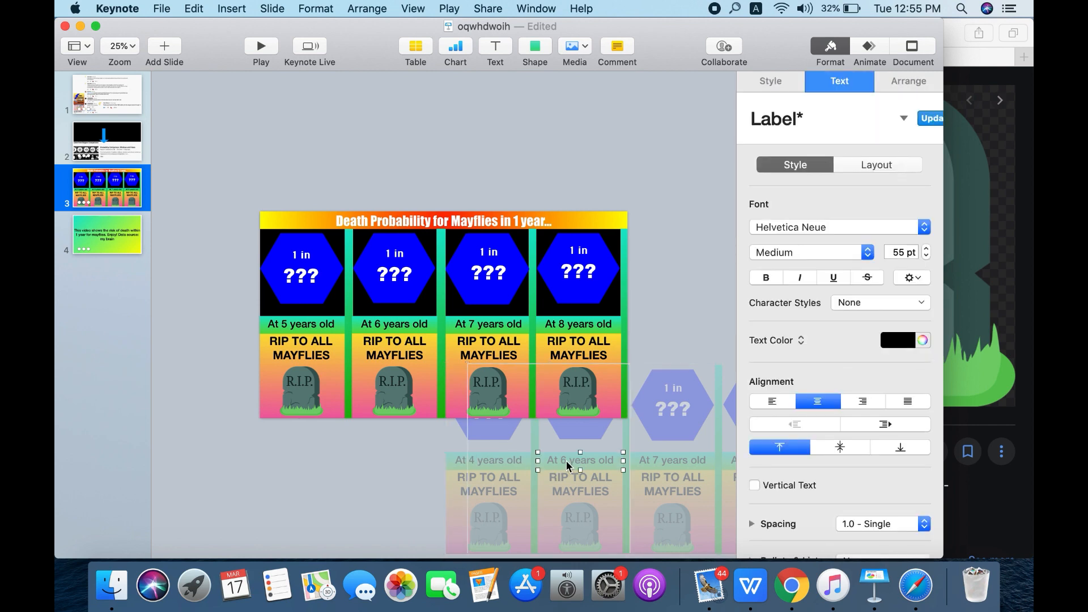
click(660, 460)
click(658, 460)
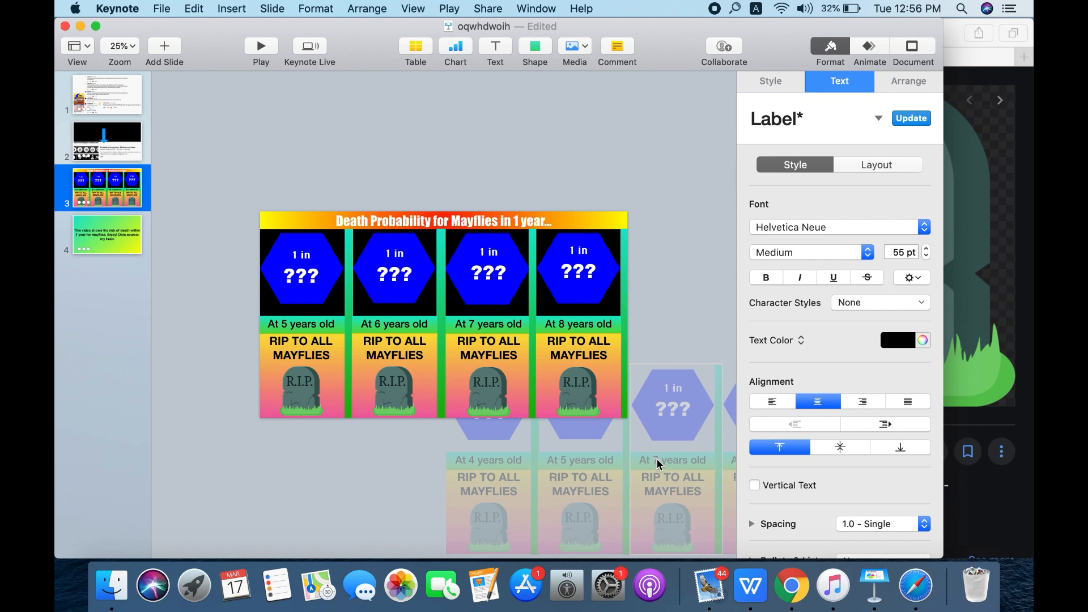
double_click(656, 458)
text(6)
- Relabel the fourth off-slide card as "At 7 years old" and move the off-slide group back beside the slide's right edge
click(660, 344)
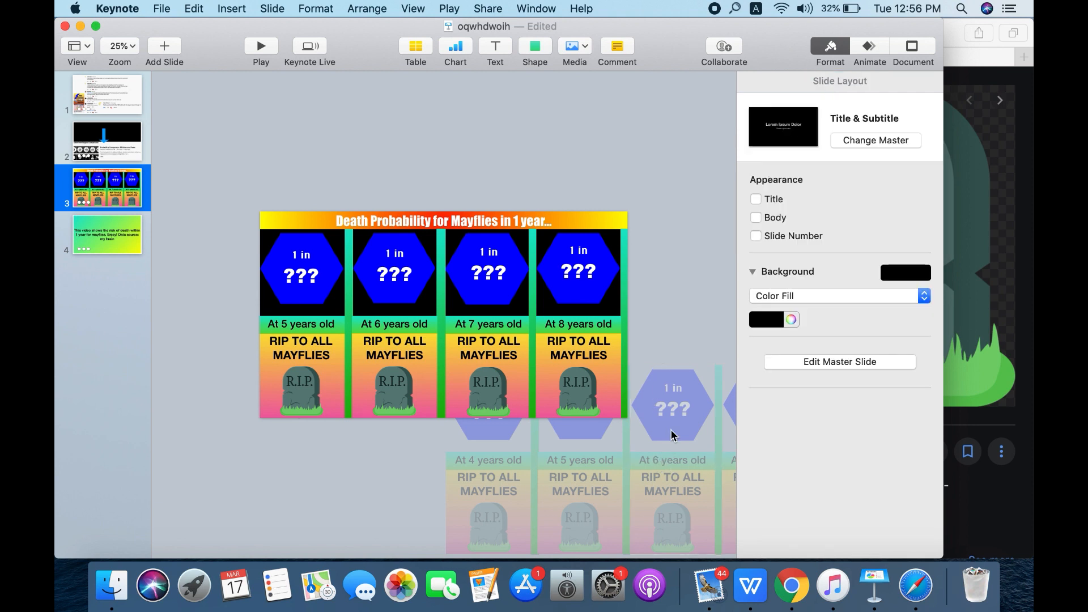
drag(677, 436, 566, 441)
click(631, 468)
click(636, 467)
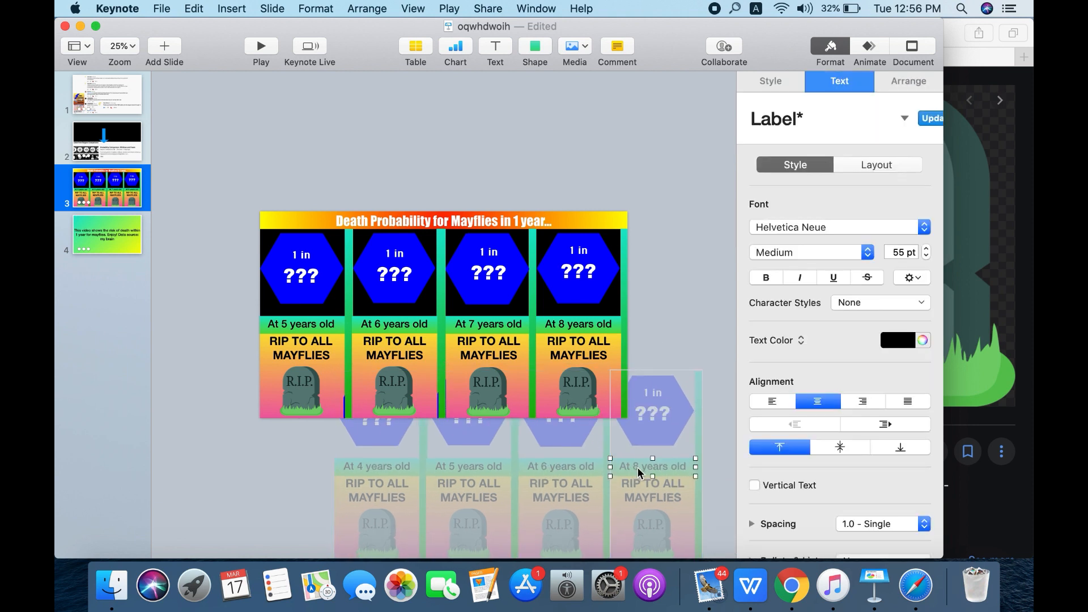
click(699, 338)
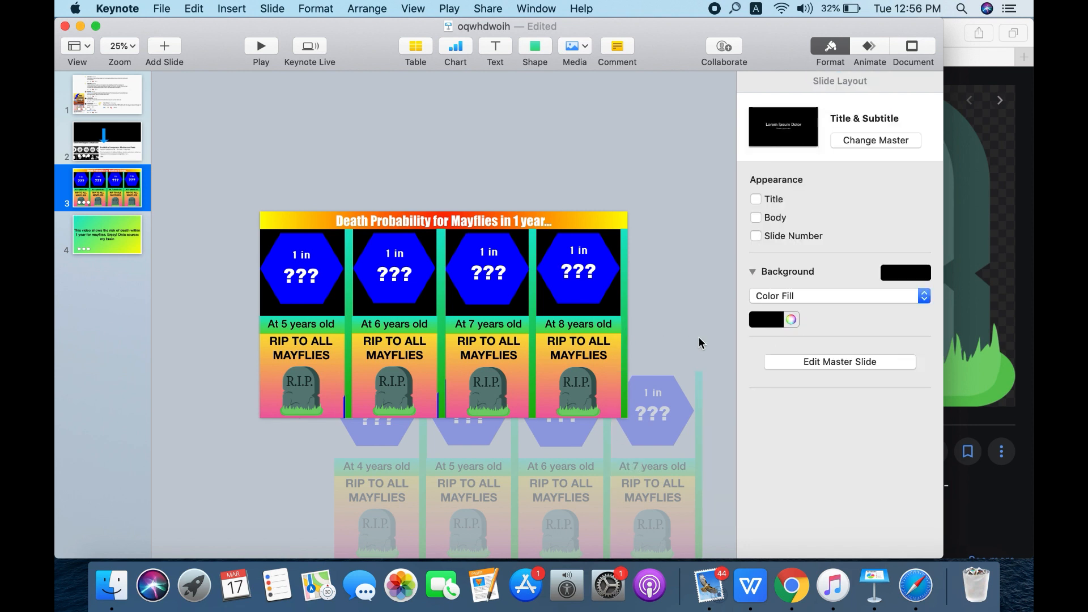
drag(361, 517, 649, 370)
- Relabel the slide's first two cards as "At 9 years old" and "At 10 years old"
click(283, 324)
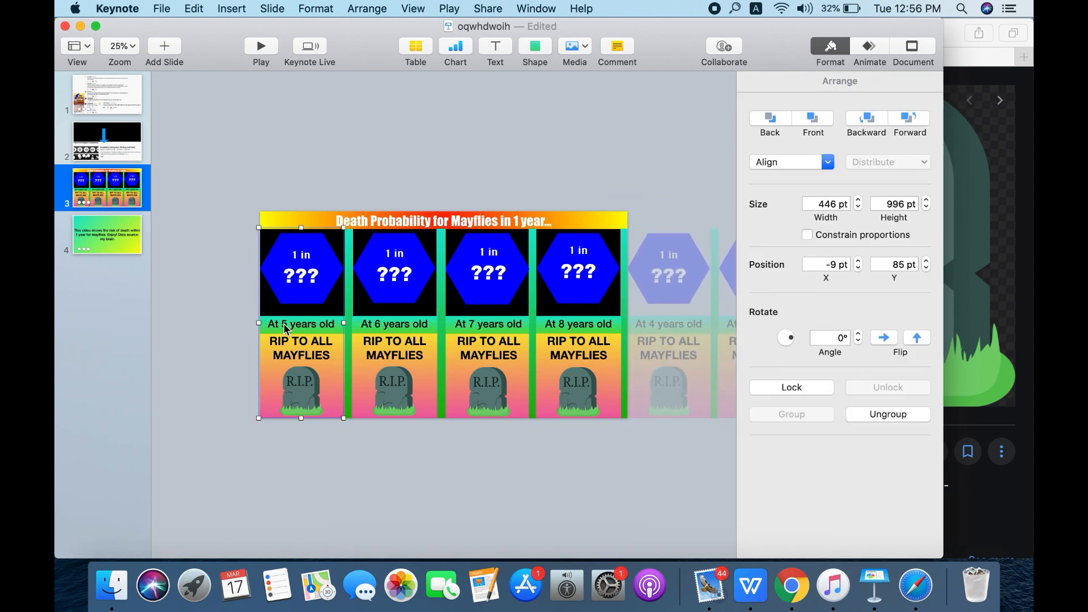
click(282, 326)
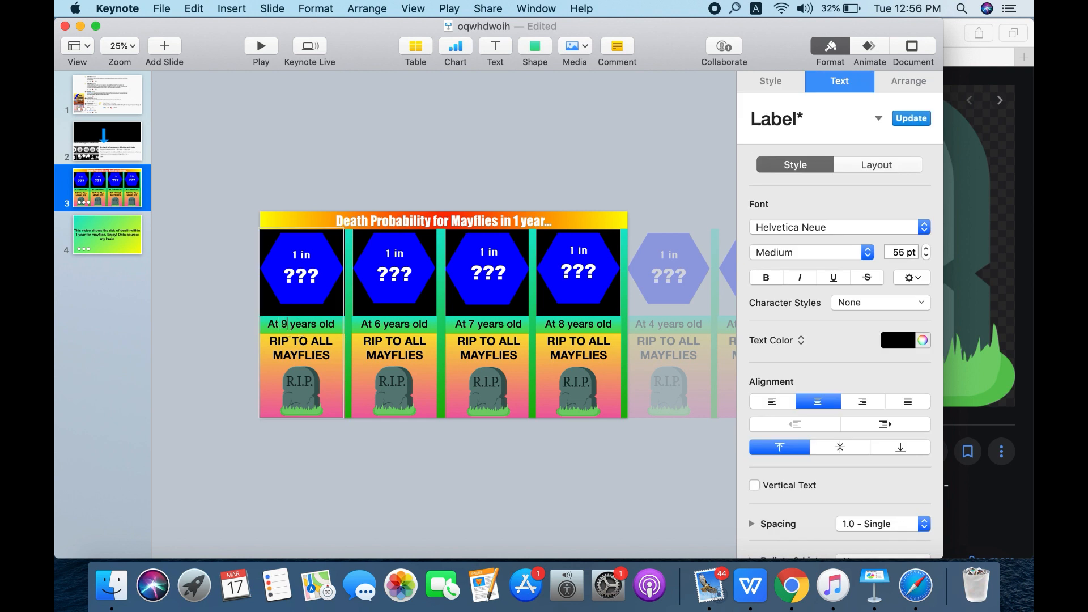
click(391, 324)
click(390, 324)
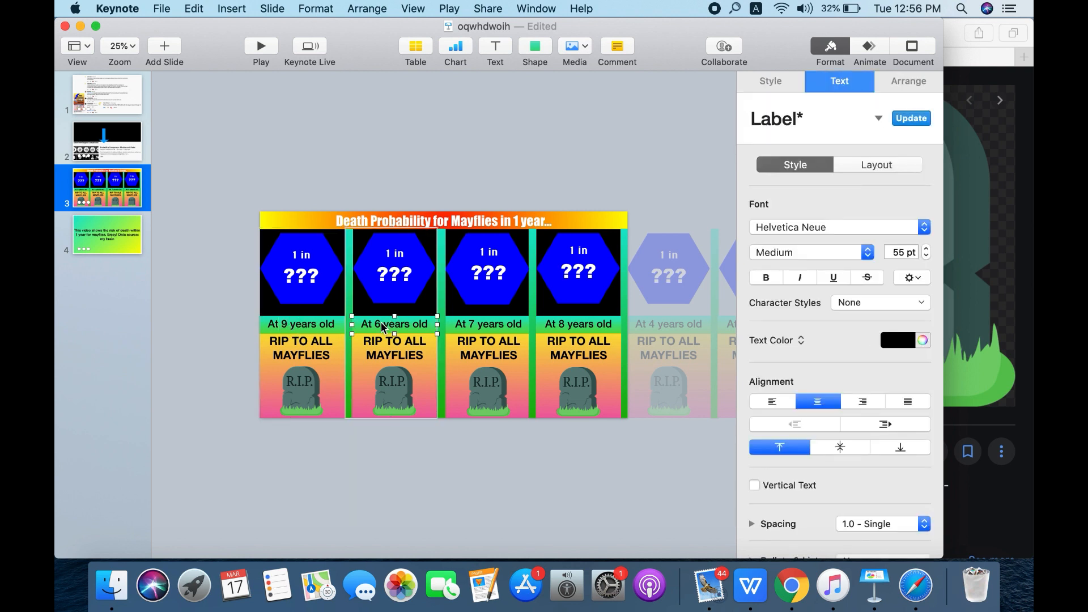
double_click(378, 324)
text(10)
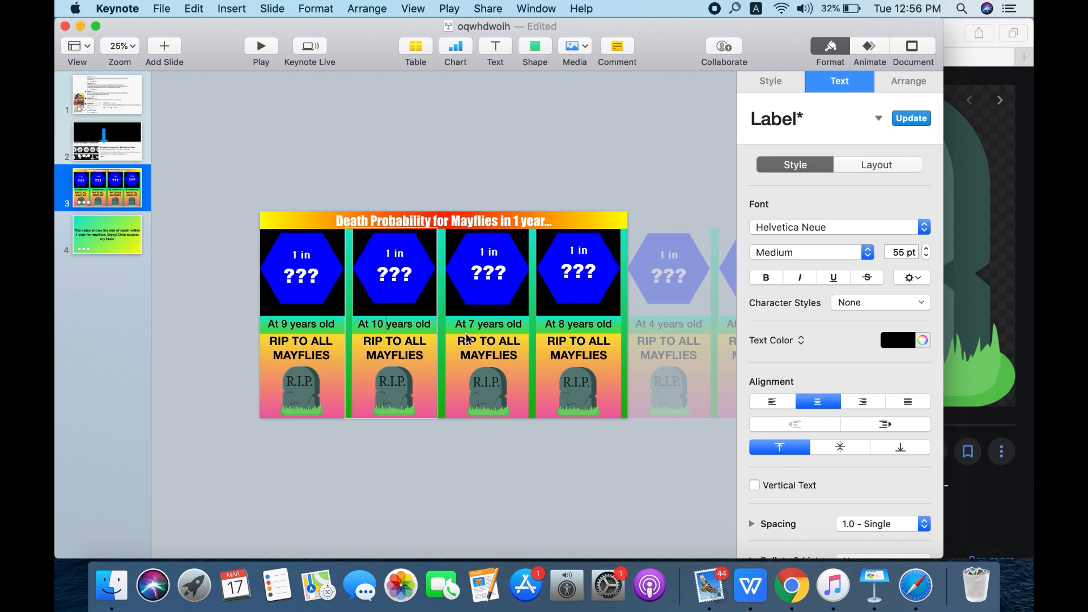
- Change the age on the slide's third card to 10 years
click(471, 330)
click(471, 329)
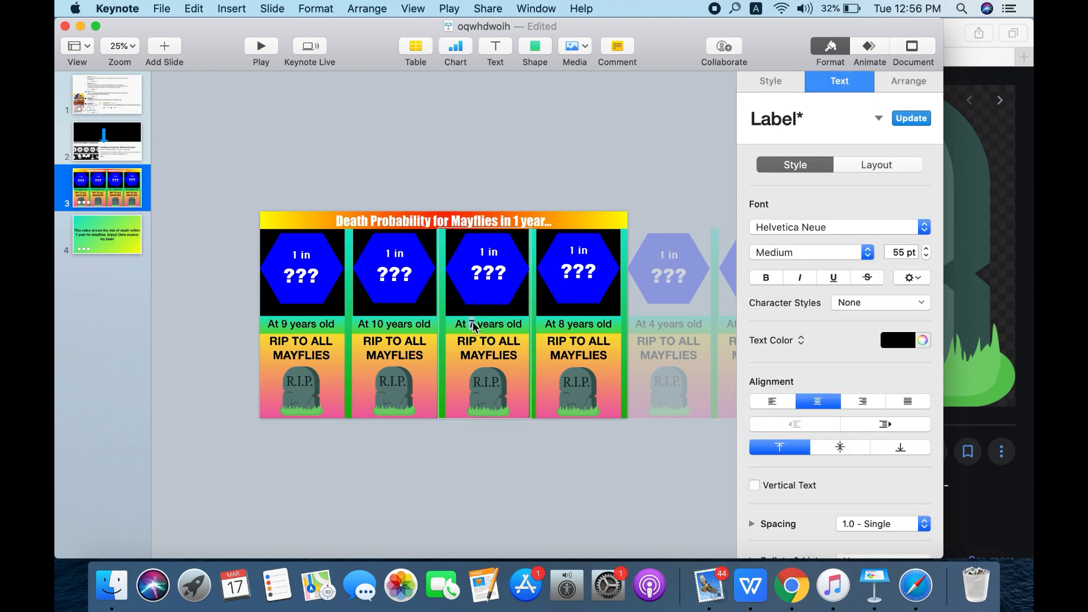
text(11)
key(BackSpace)
text(0)
- Change the age on the slide's second card to 9 years and on the first card to 8 years
click(370, 316)
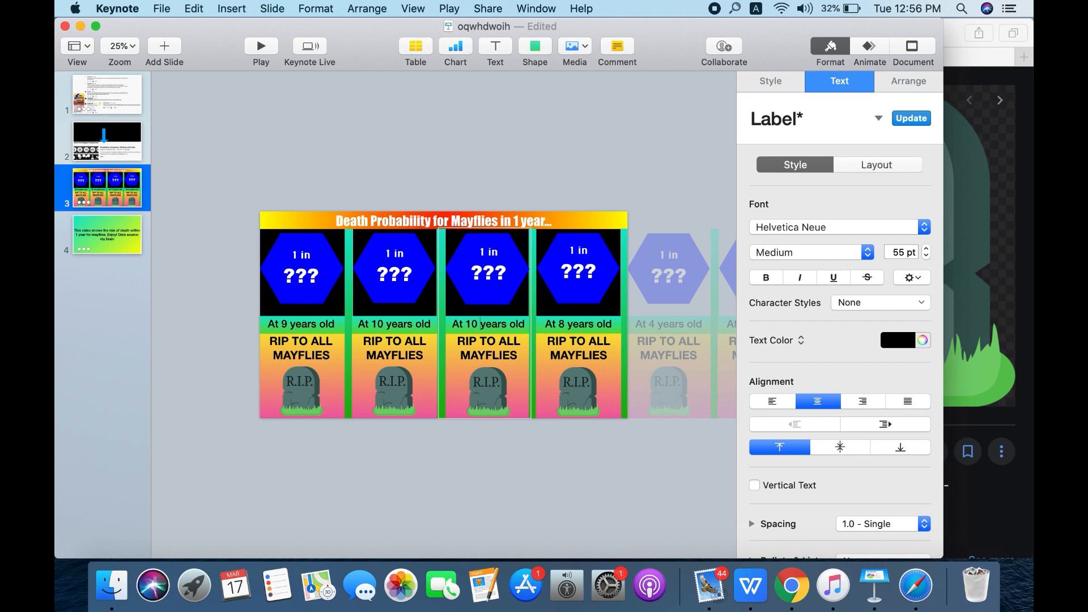
click(374, 325)
click(377, 326)
text(9)
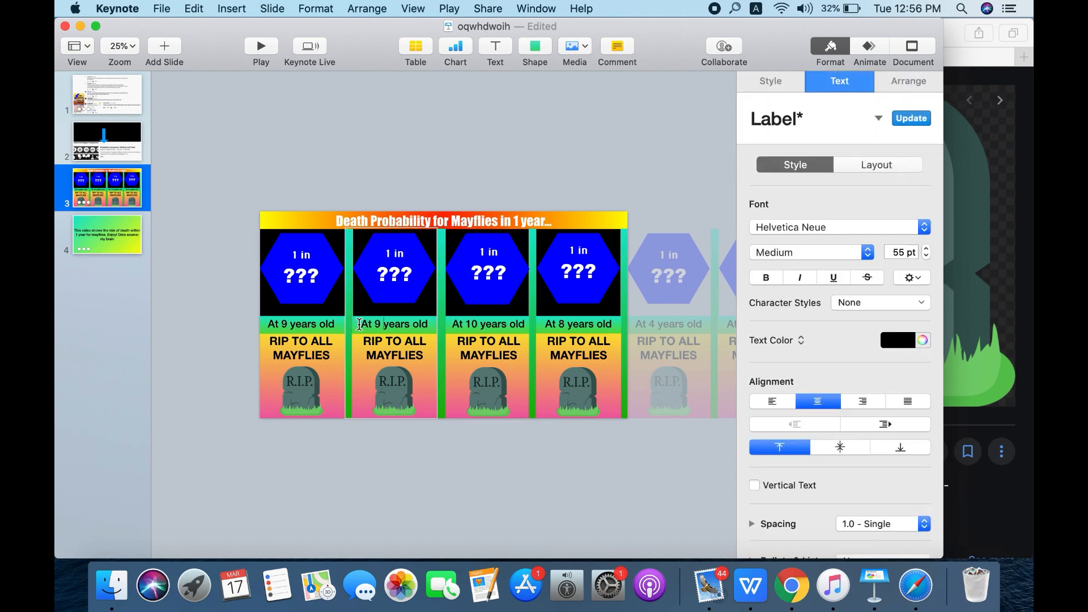
click(287, 322)
click(285, 322)
double_click(285, 322)
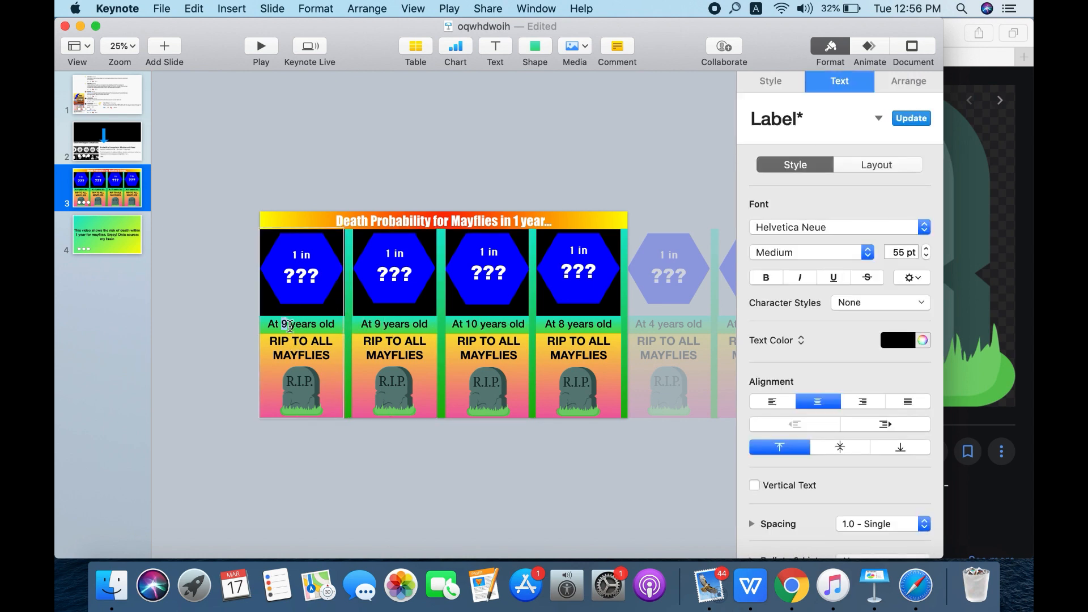
text(8)
- Change the age on the slide's fourth card to 11 years
click(564, 328)
click(562, 327)
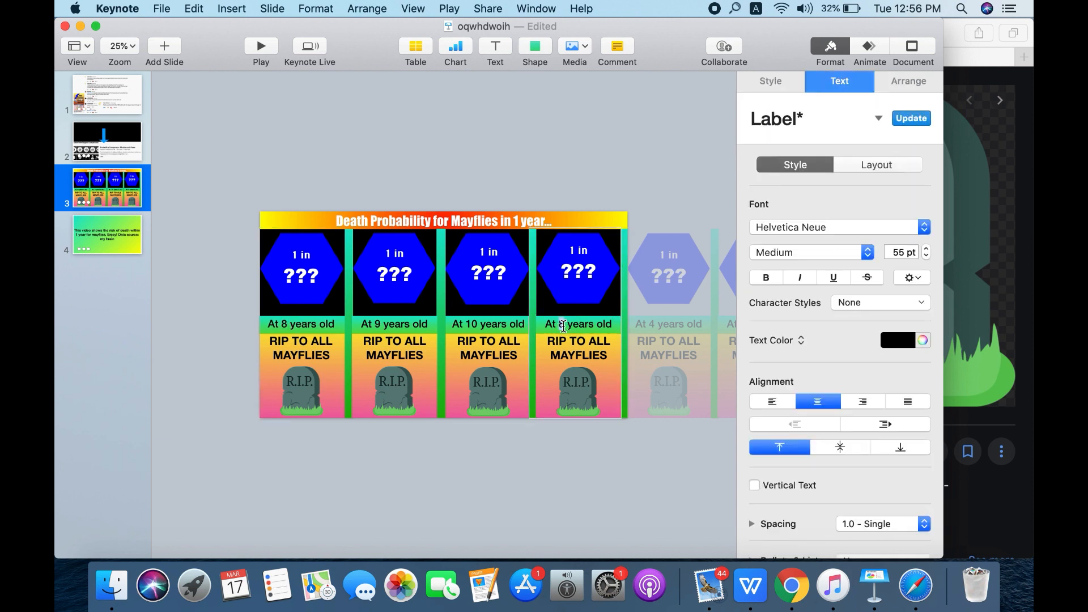
double_click(563, 326)
text(11)
- Give the "At 8 years old" card a Move In build-in effect with the direction Top to Bottom
click(256, 318)
click(262, 373)
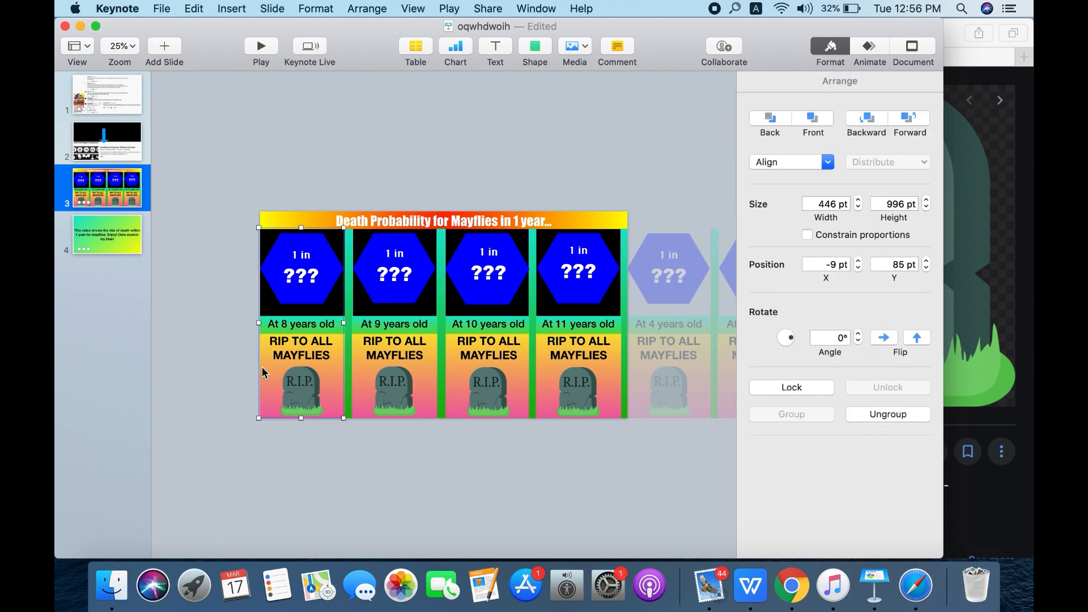
click(875, 46)
click(821, 133)
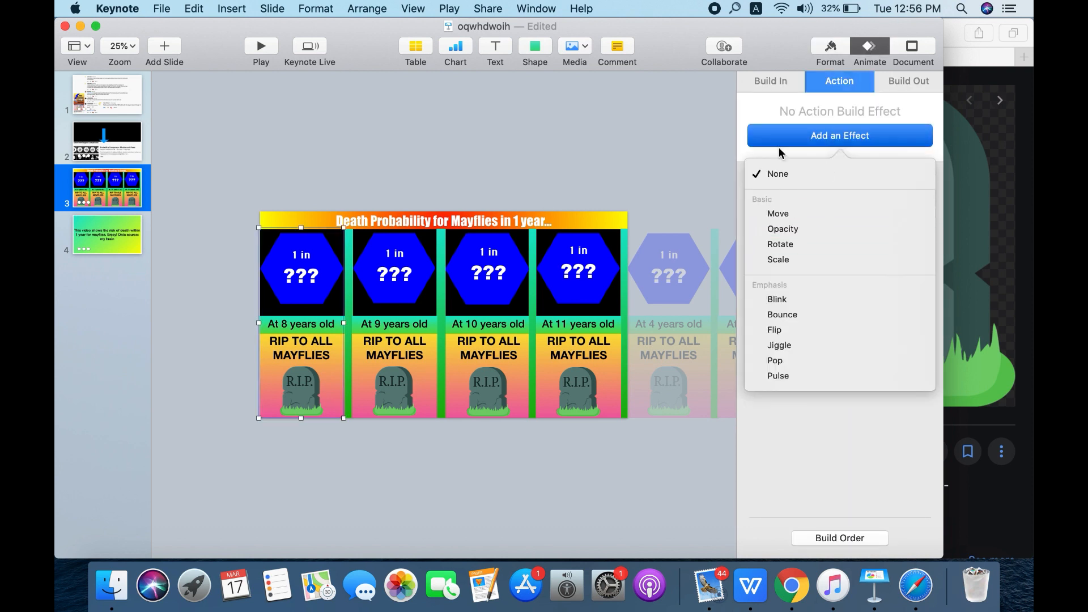
click(781, 85)
click(801, 136)
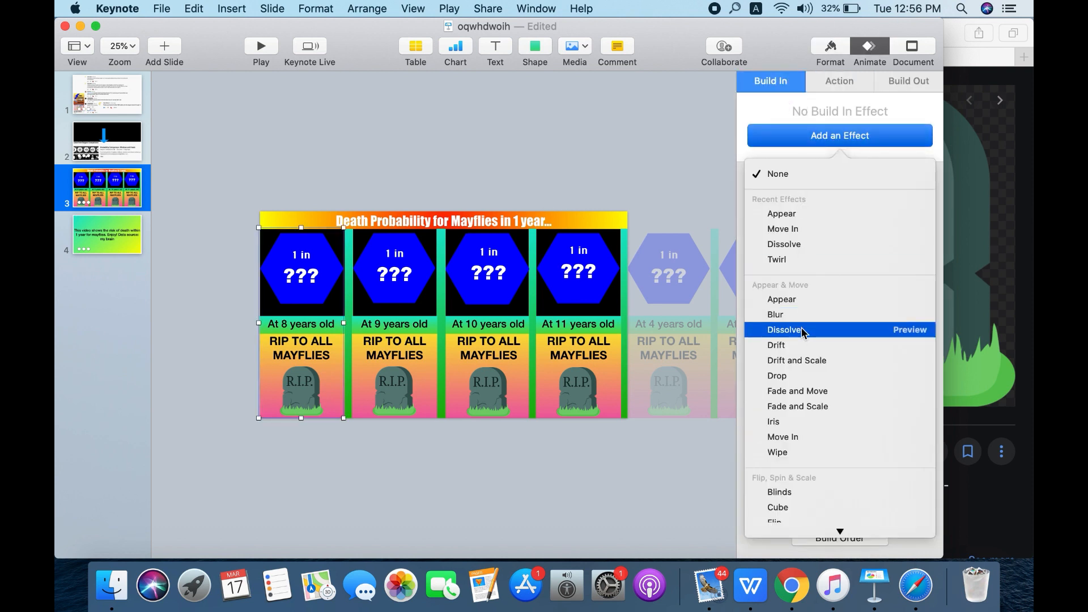
click(801, 441)
click(801, 227)
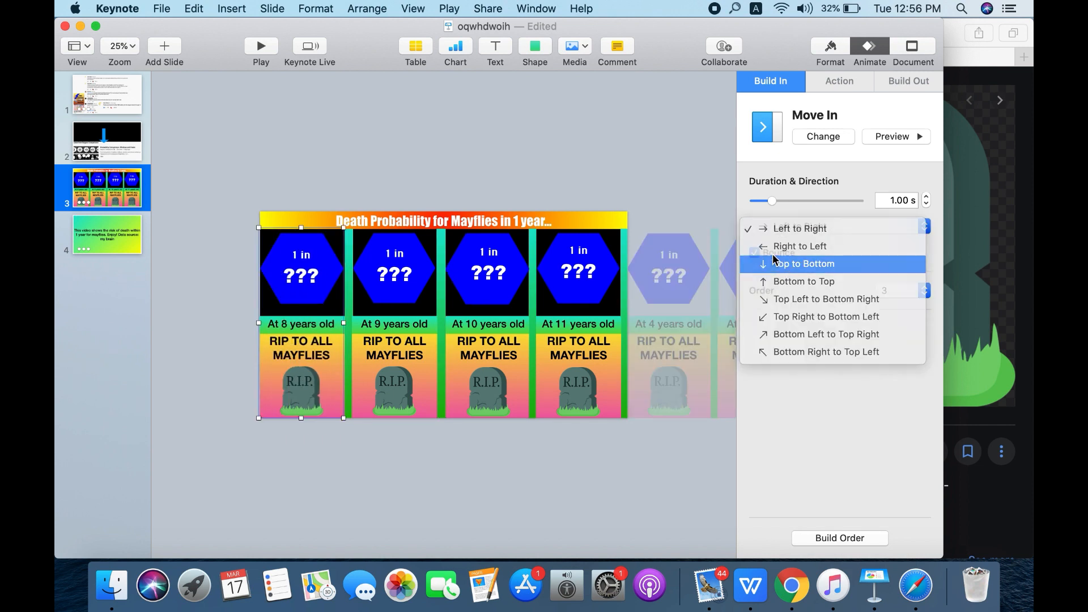
click(785, 263)
- Add a Move In build-in effect to the "At 9 years old" card, set to Top to Bottom without bounce
click(392, 324)
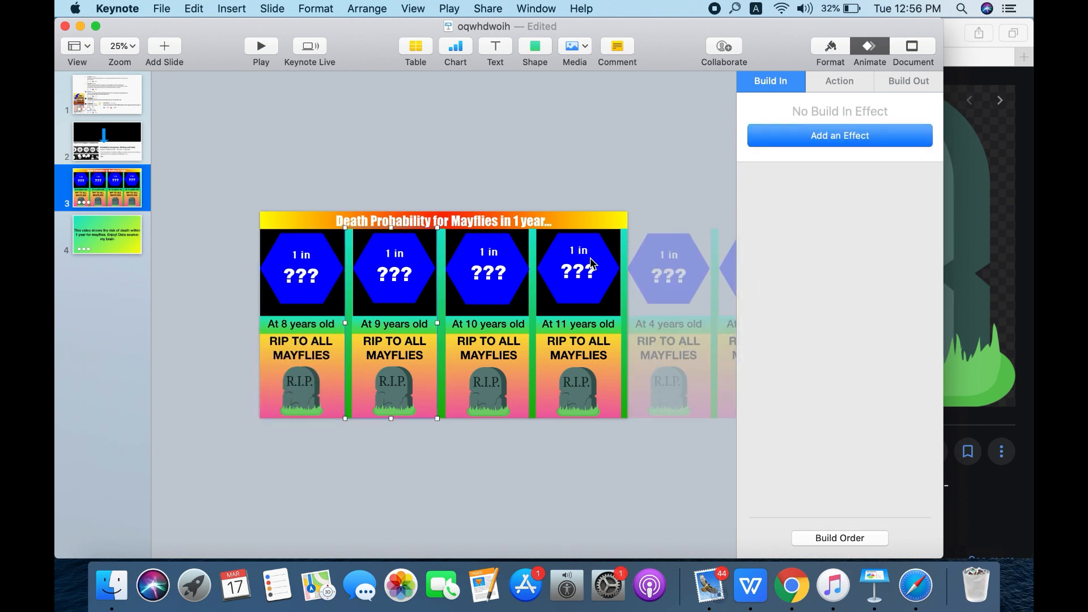
click(826, 139)
click(804, 435)
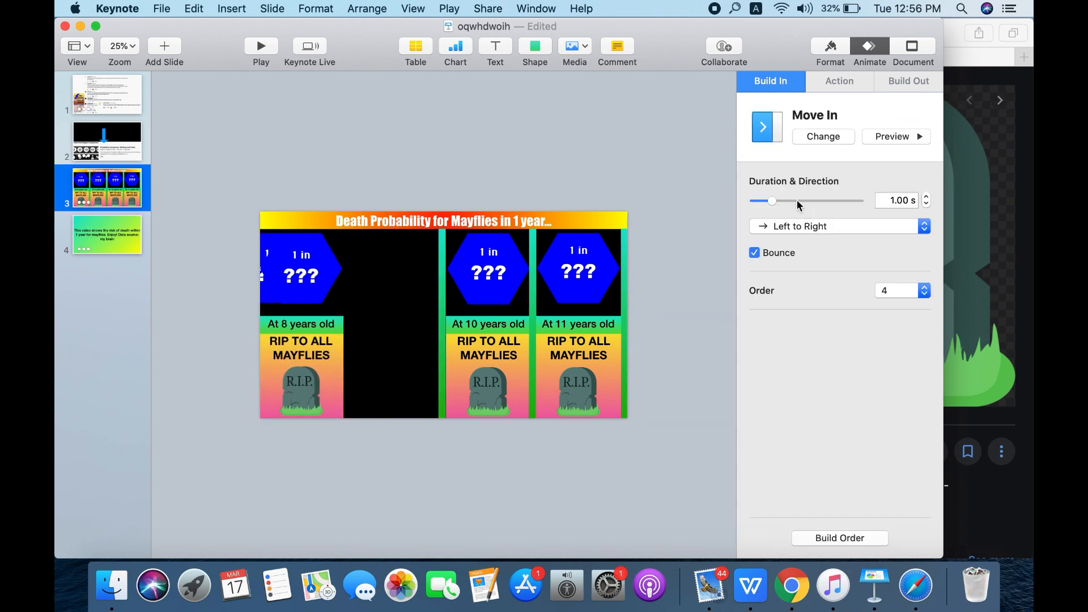
click(801, 226)
click(760, 261)
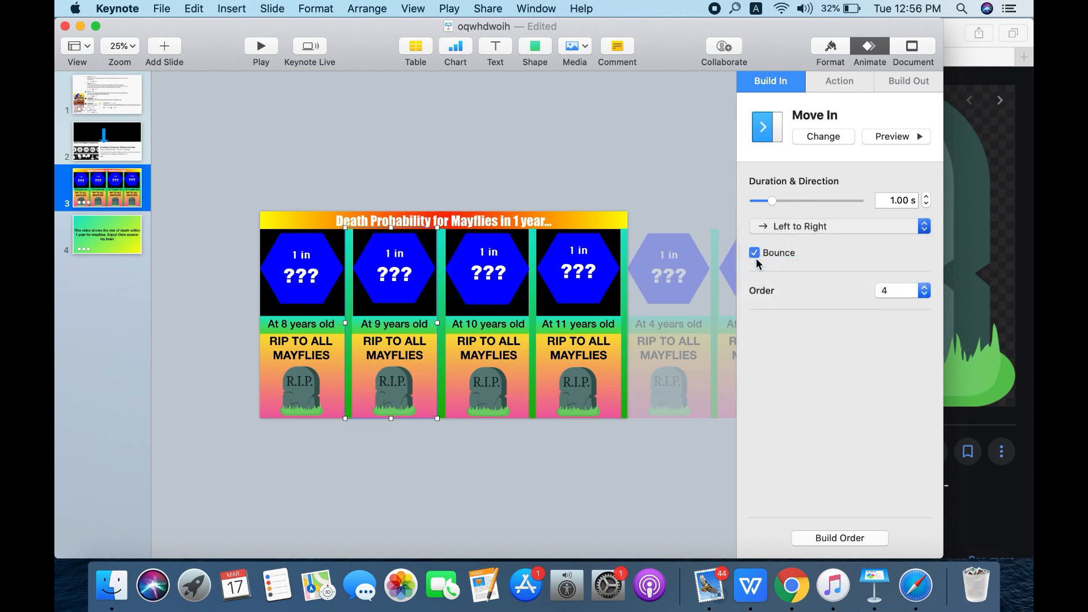
- Apply a Move In build-in effect to the "At 10 years old" card, running Top to Bottom with bounce off
click(515, 355)
click(788, 138)
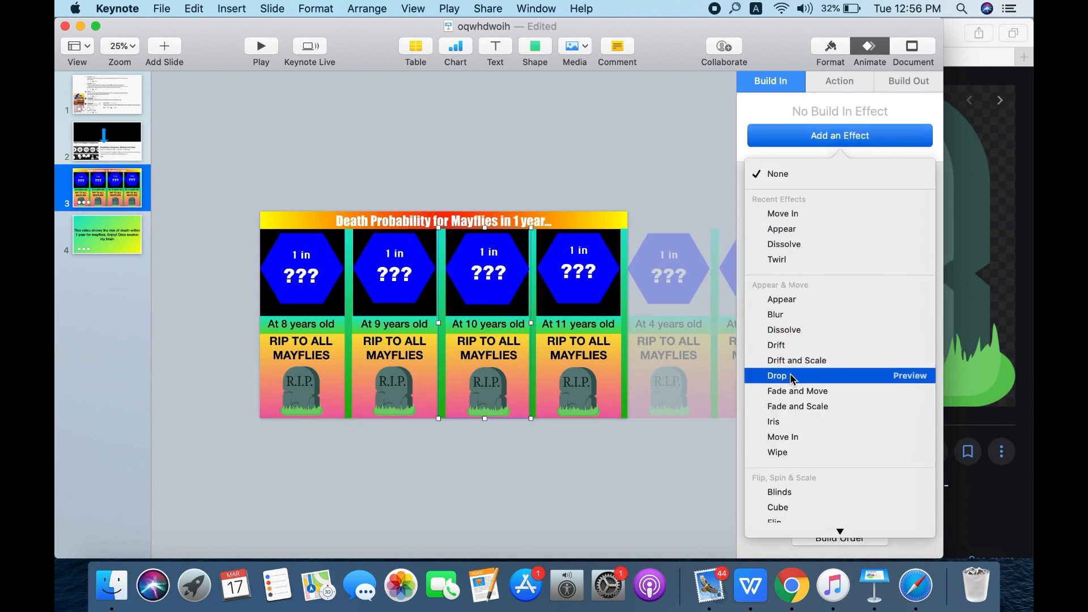
click(783, 435)
click(785, 228)
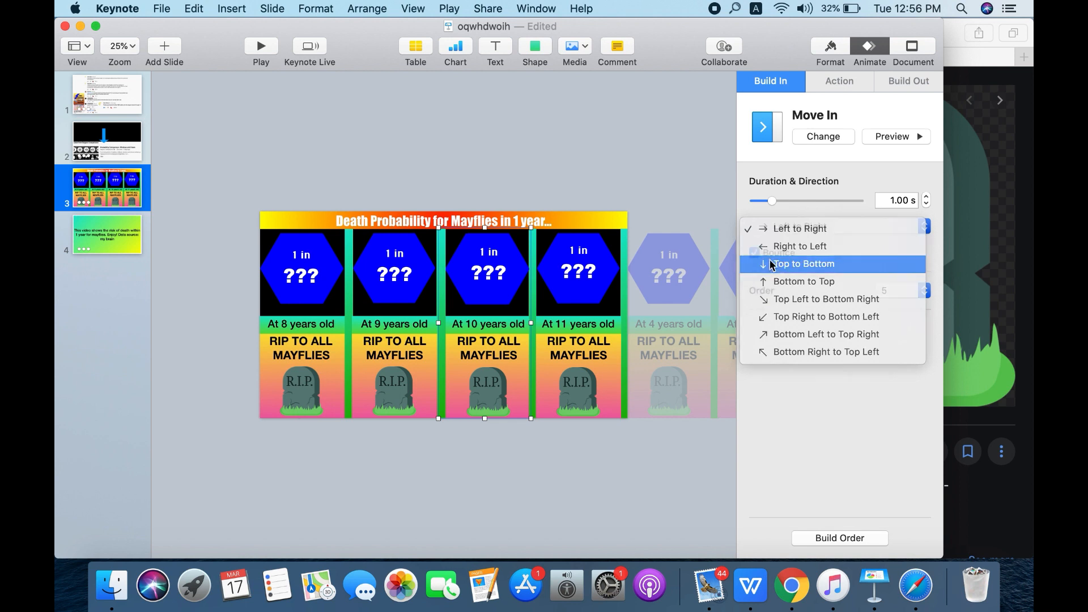
click(772, 264)
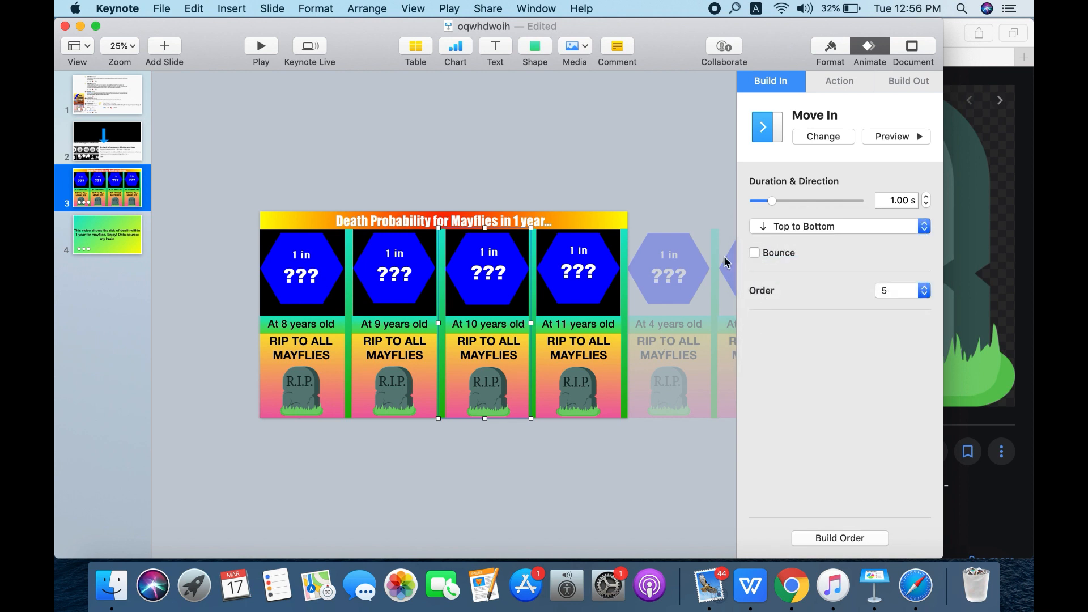
- Animate the "At 11 years old" card with a Move In build-in effect, Top to Bottom and bounce off
click(711, 241)
click(594, 335)
click(808, 144)
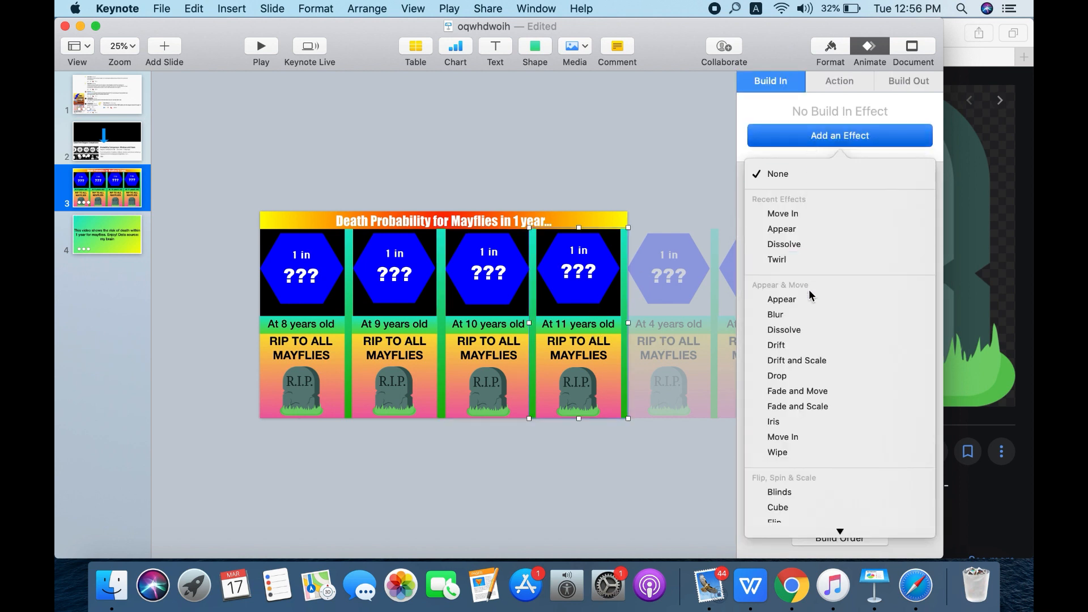
click(813, 434)
click(805, 225)
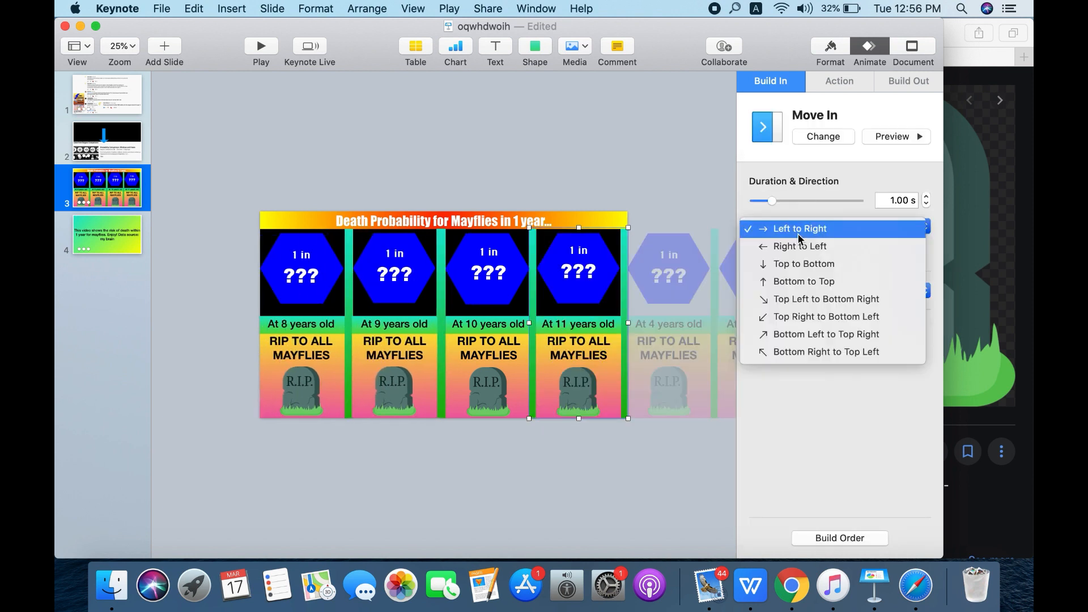
click(769, 263)
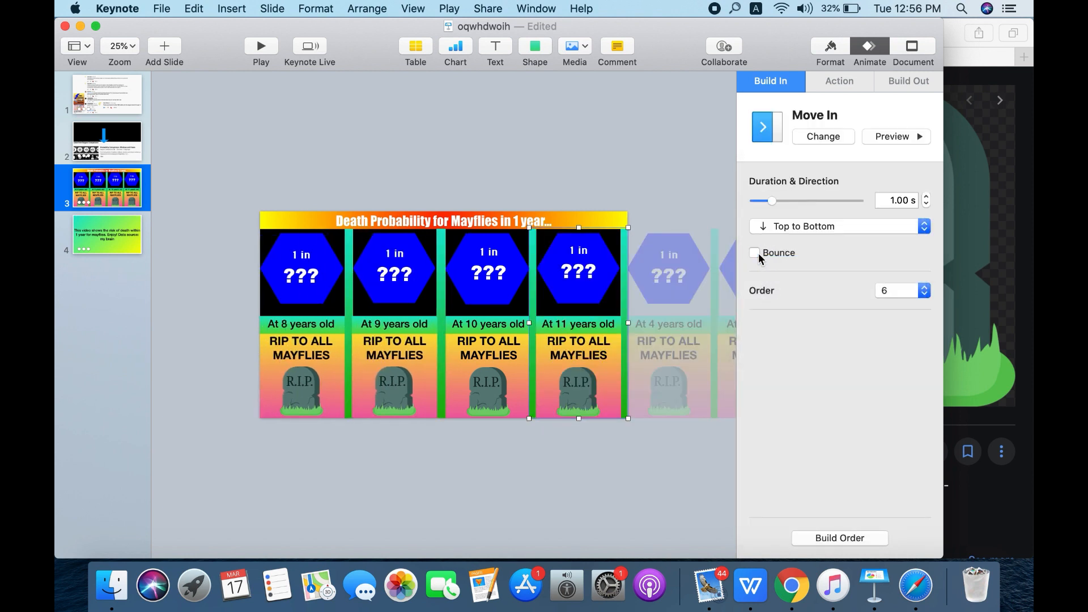
- In the build order, set the second Move build to start With Build 1
click(850, 542)
click(535, 162)
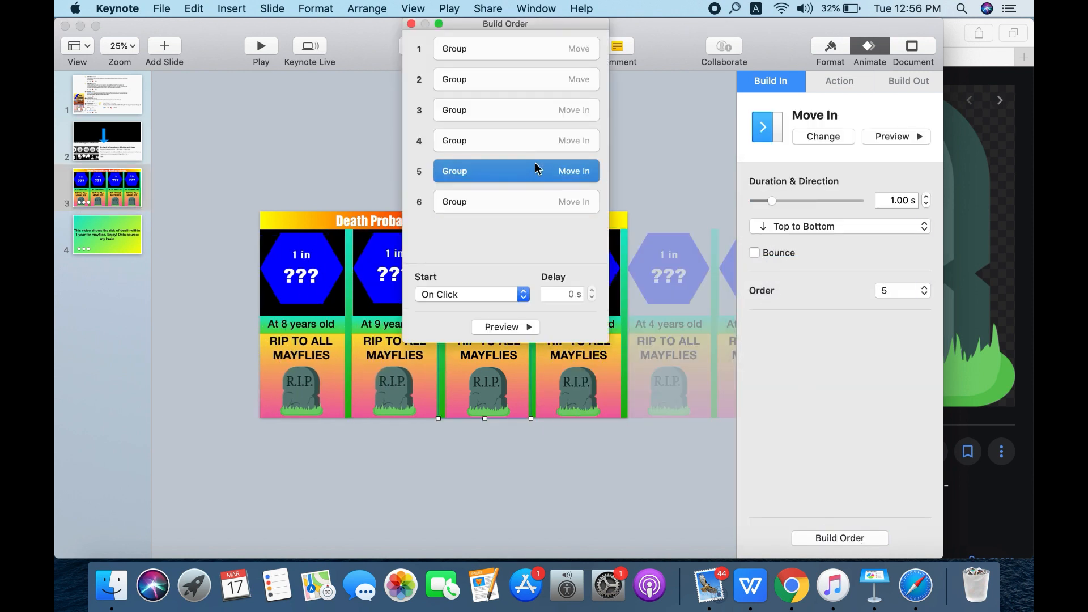
key(Up)
key(Up)
click(552, 72)
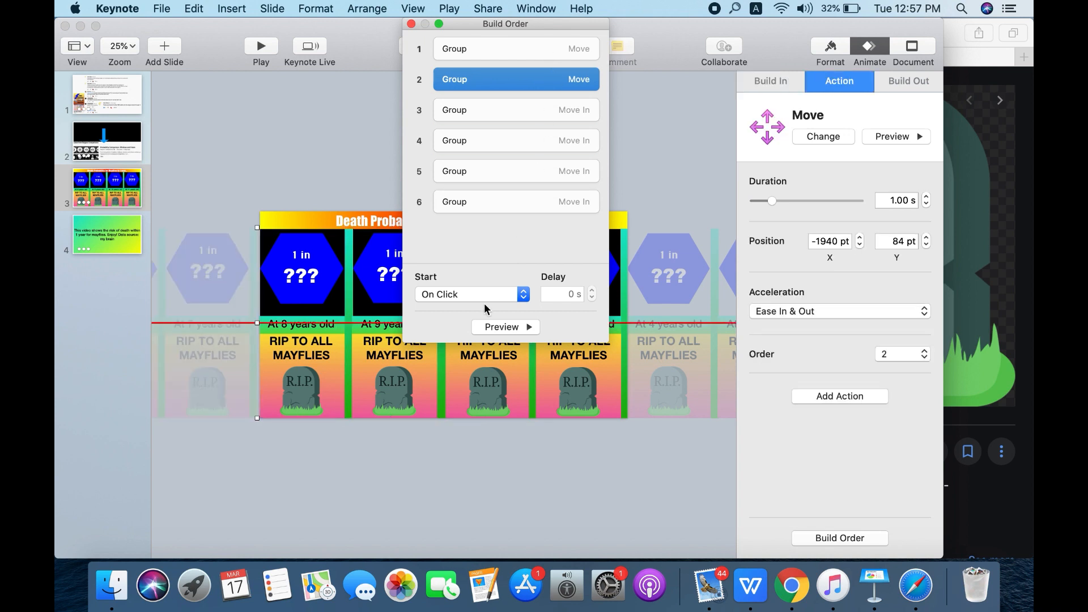
click(472, 294)
click(461, 306)
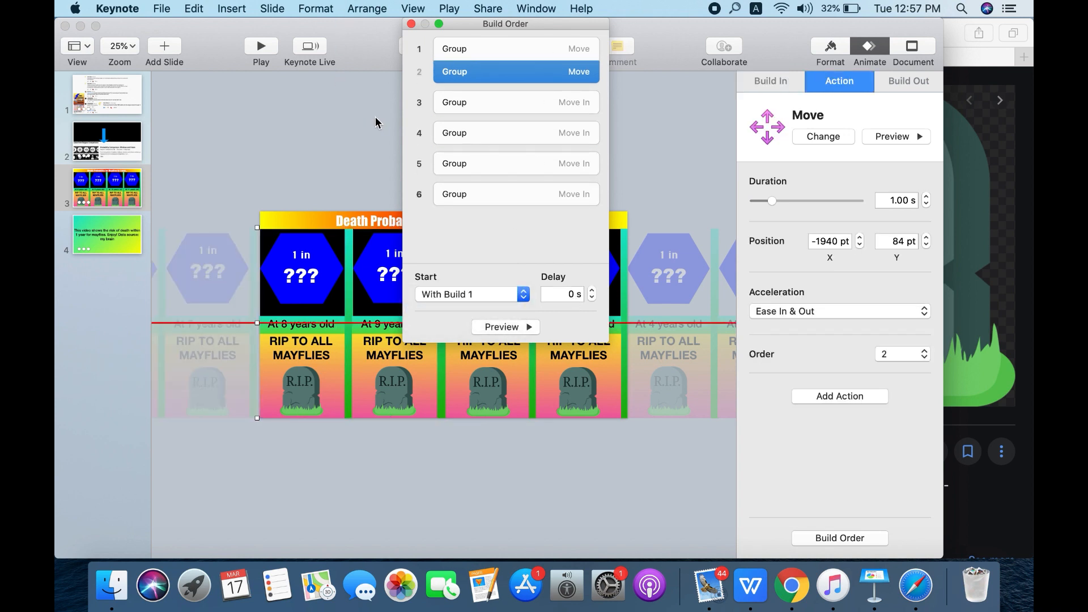
- Close the build order and cover the whole slide with a new square shape
click(411, 26)
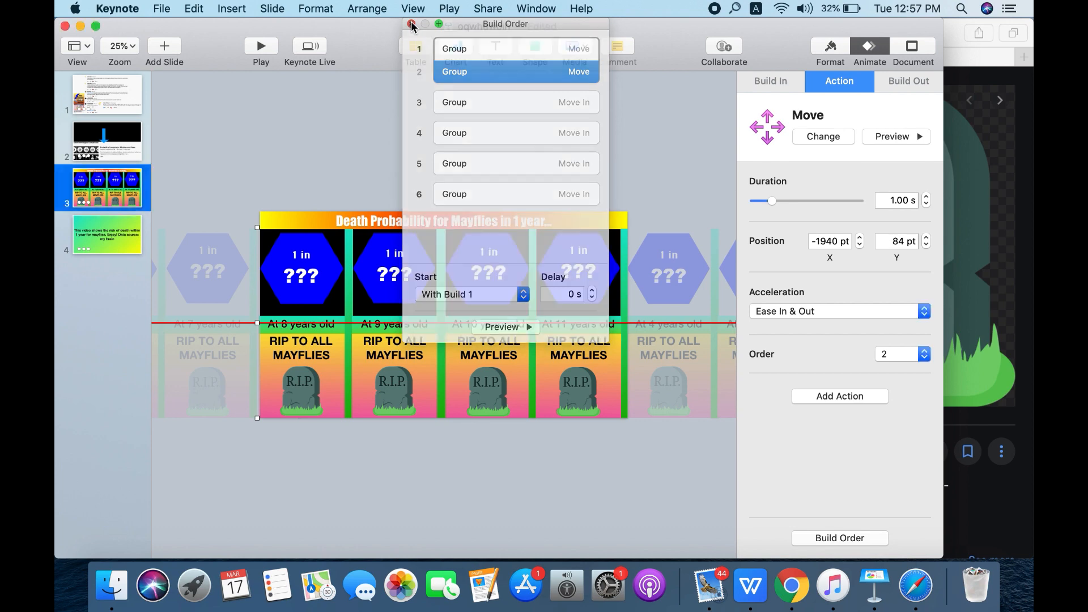
click(439, 172)
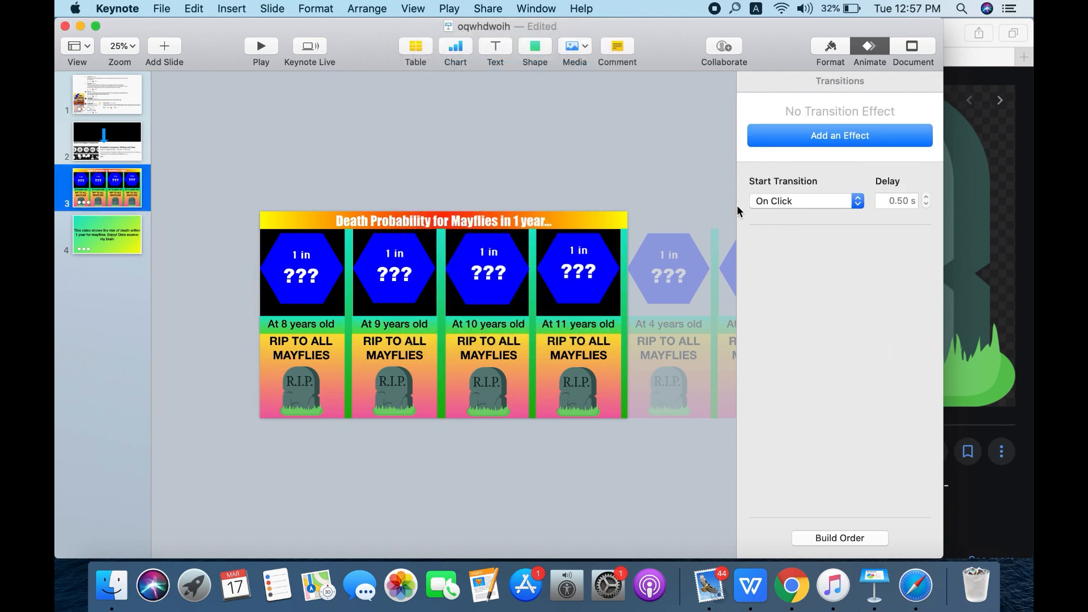
click(1006, 235)
click(304, 319)
click(534, 57)
click(525, 163)
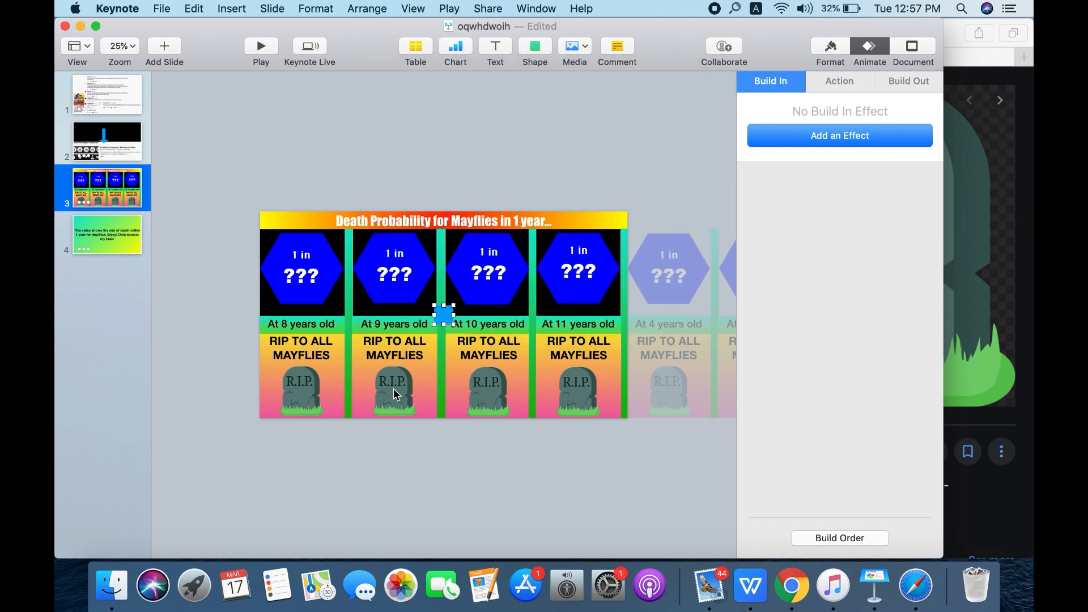
drag(447, 315, 628, 209)
- Change the full-slide shape's fill to a vertical gradient from turquoise to green
click(831, 48)
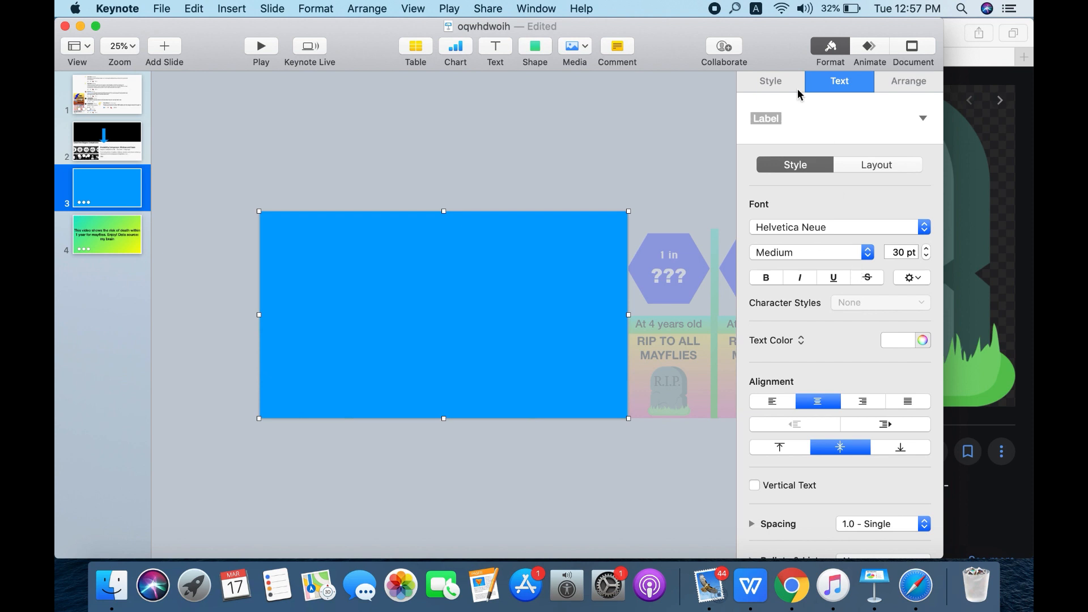
click(781, 84)
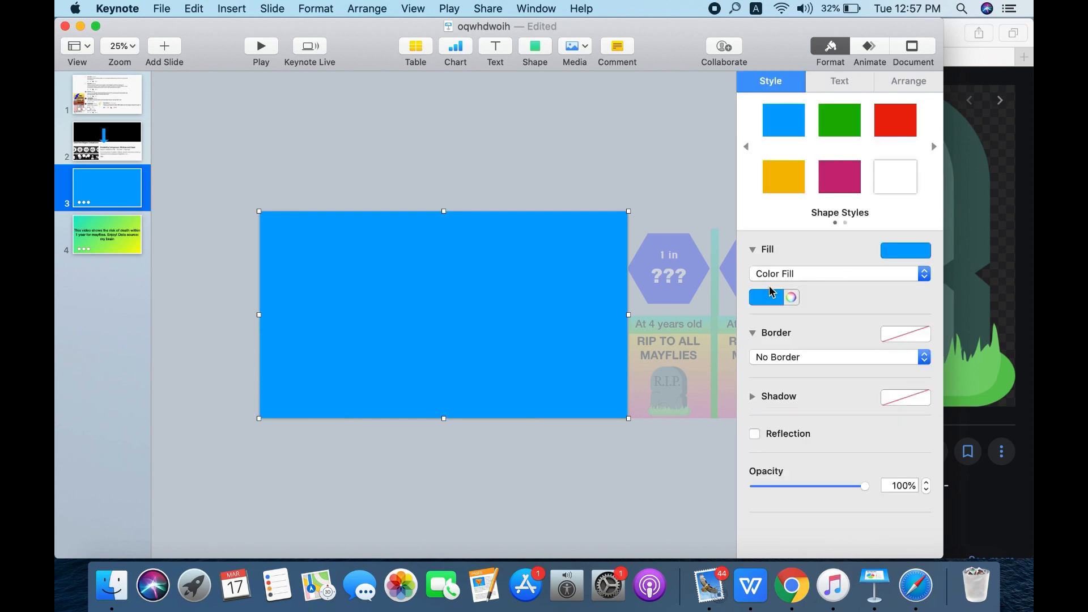
click(768, 296)
click(793, 274)
click(782, 284)
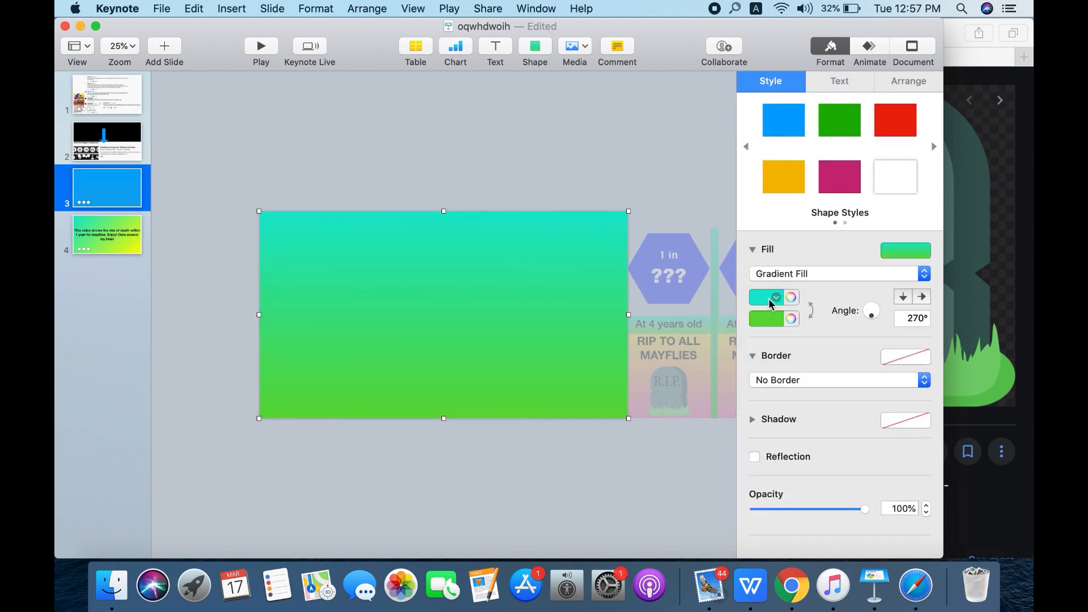
click(769, 298)
- Set the full-slide shape's text to black at 100 pt
click(841, 82)
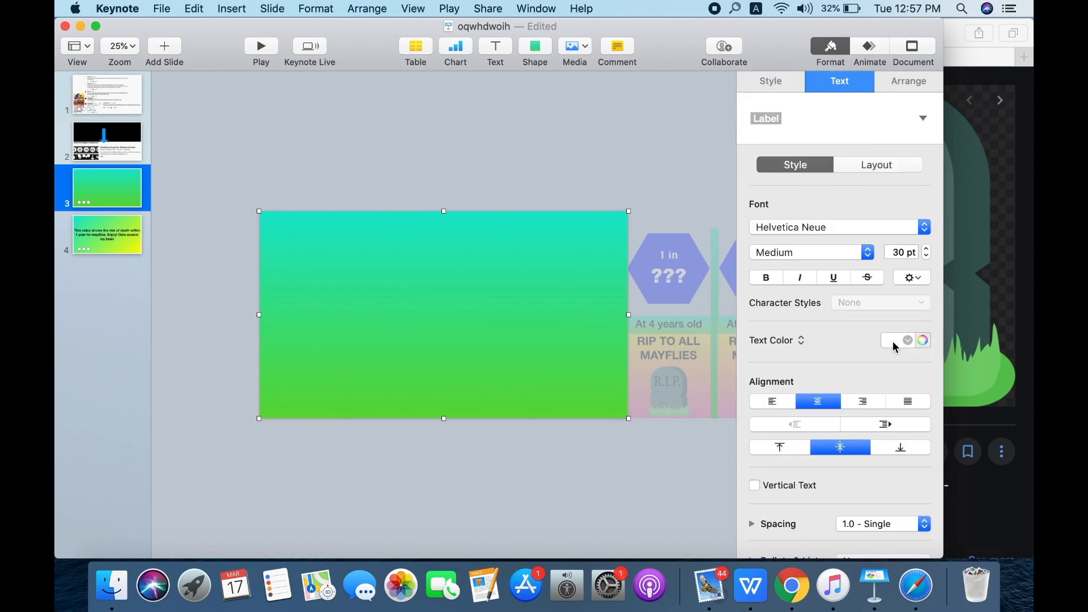
click(893, 346)
click(947, 437)
click(508, 290)
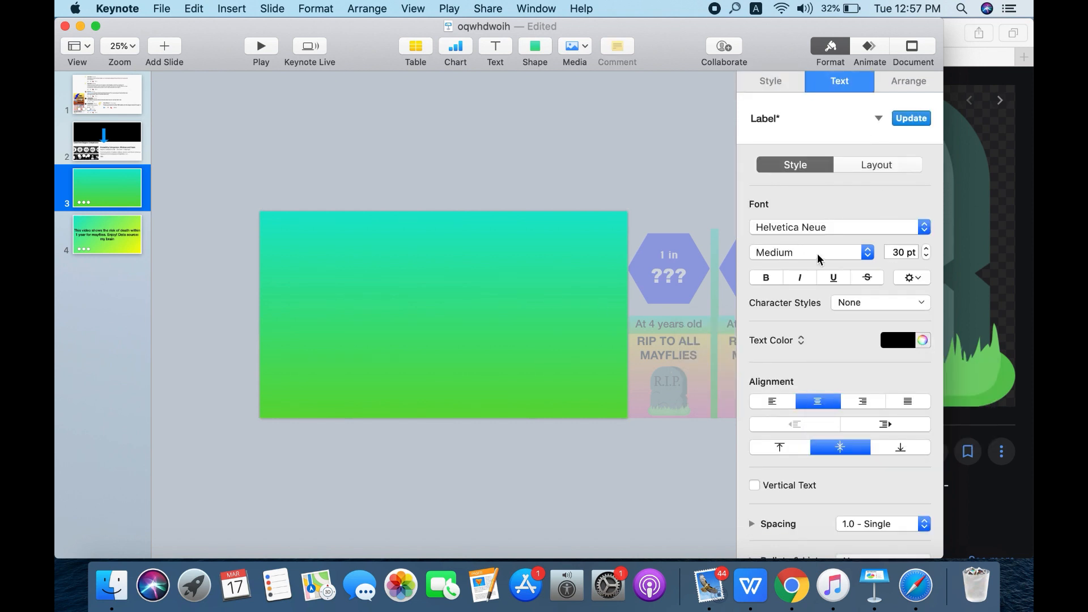
click(900, 253)
key(Return)
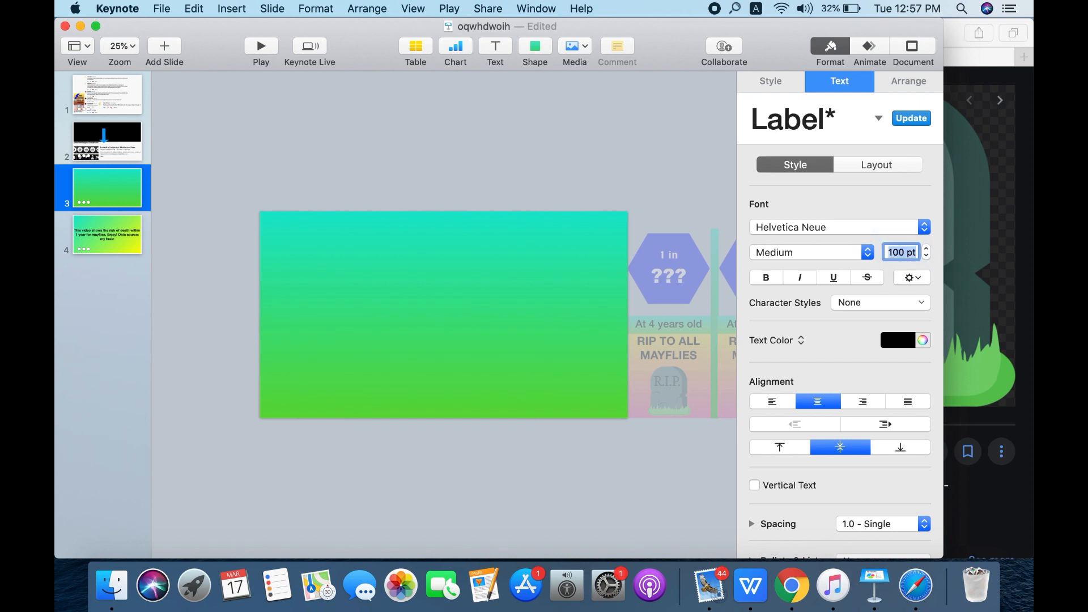
- Enter the text "This video shows the death probability within 1 year" in the gradient shape
click(537, 298)
text(This)
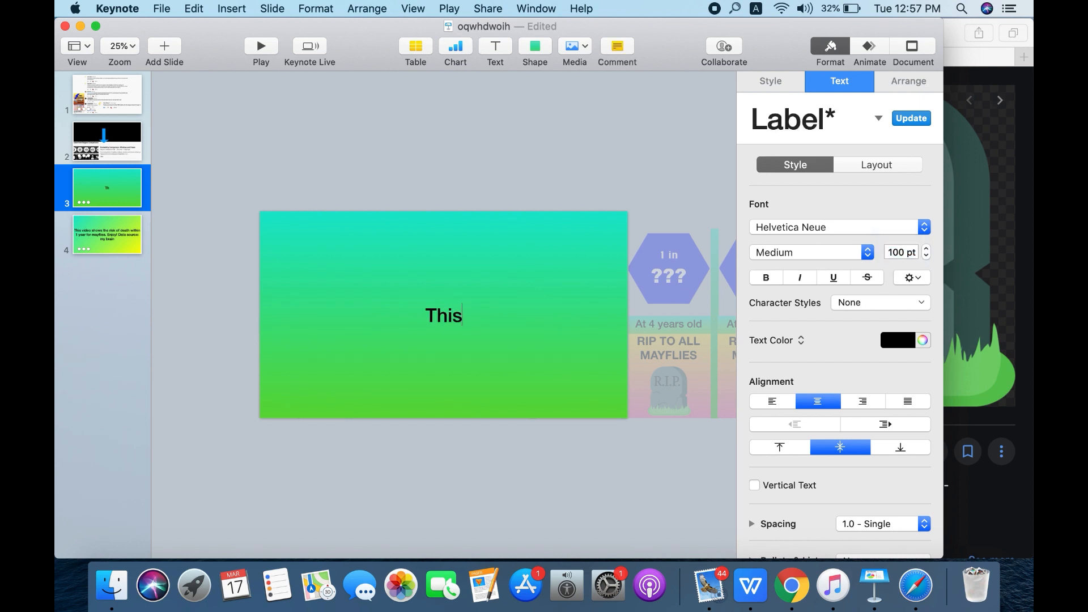
text( video shows )
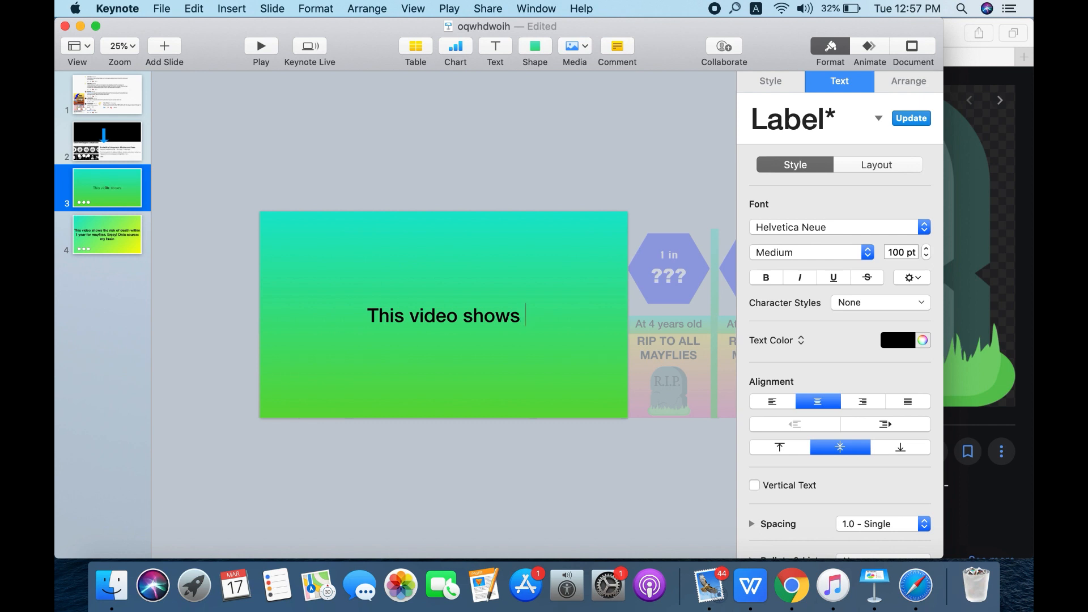
text(the death )
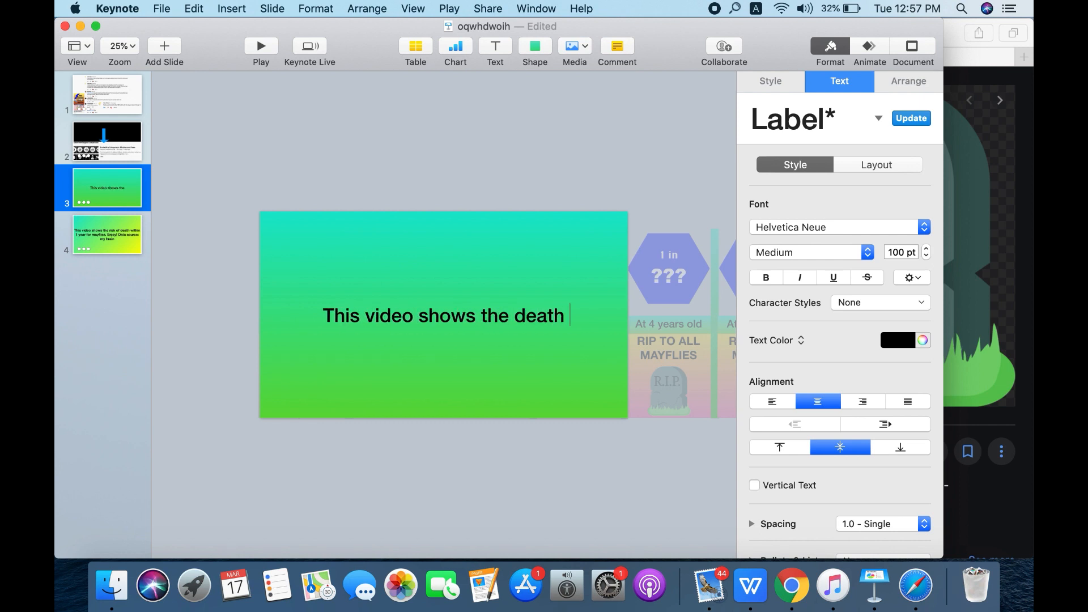
text(probabili)
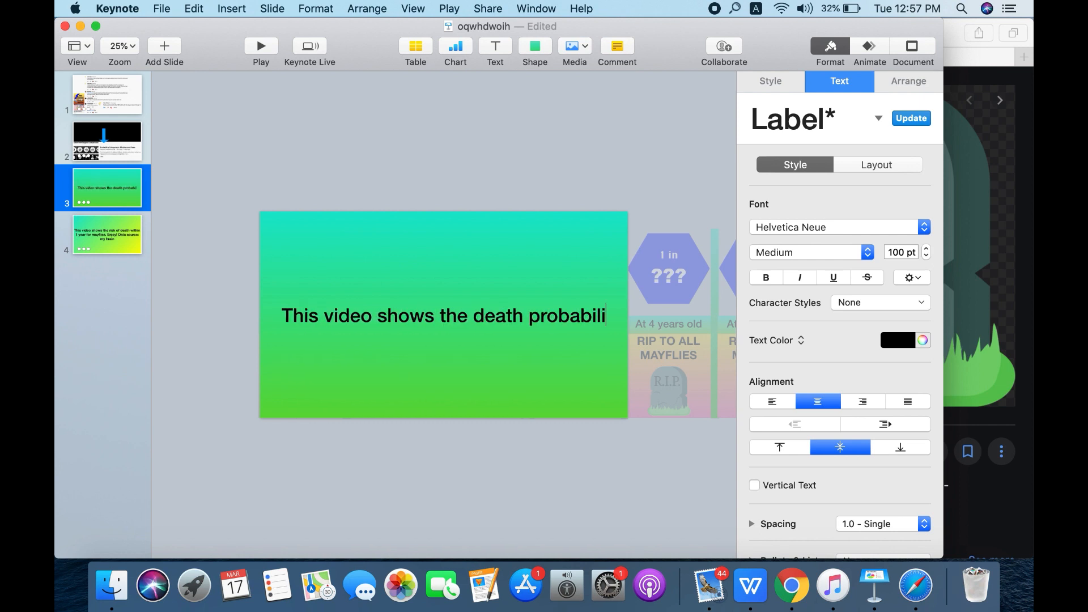
text(ty with)
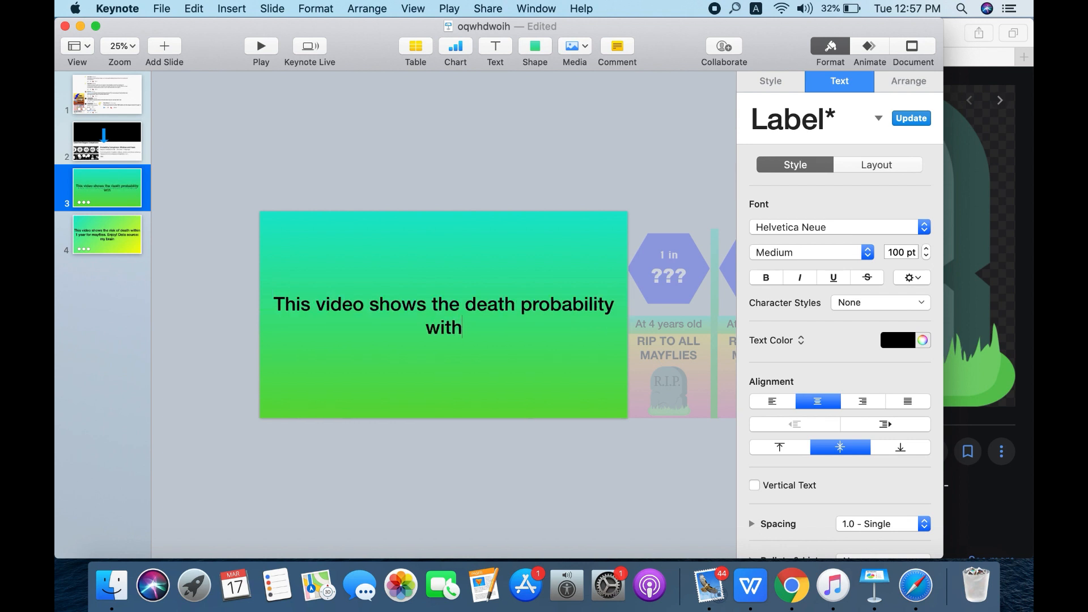
text(in 1 year)
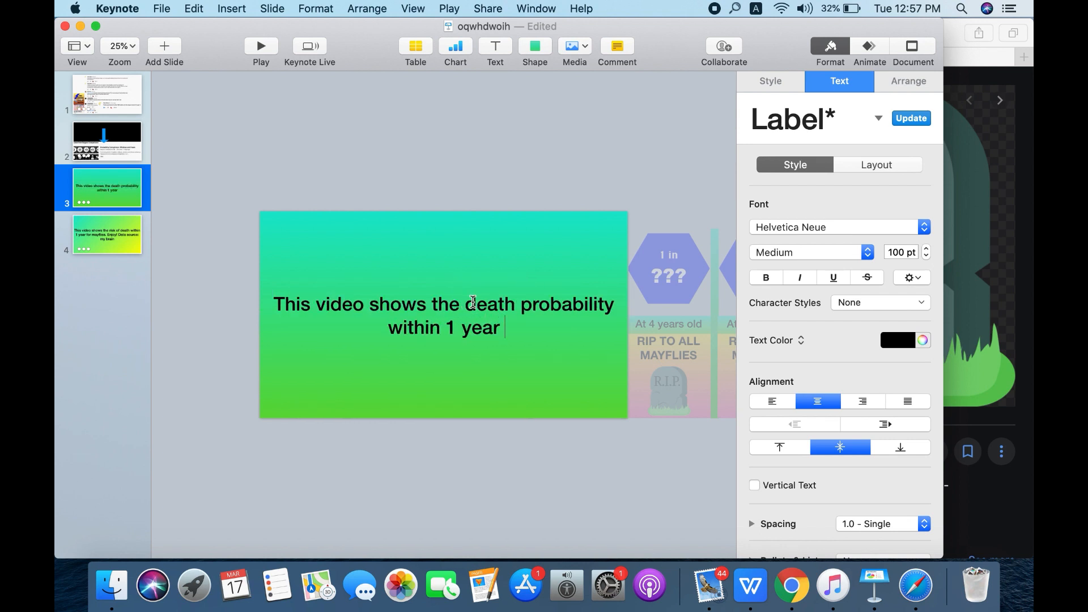
- Replace the words after "This video shows the" with "probability of death within 1 year for mayflies aged between 0-11. Enjoy!"
drag(473, 301, 500, 325)
key(BackSpace)
text(pr)
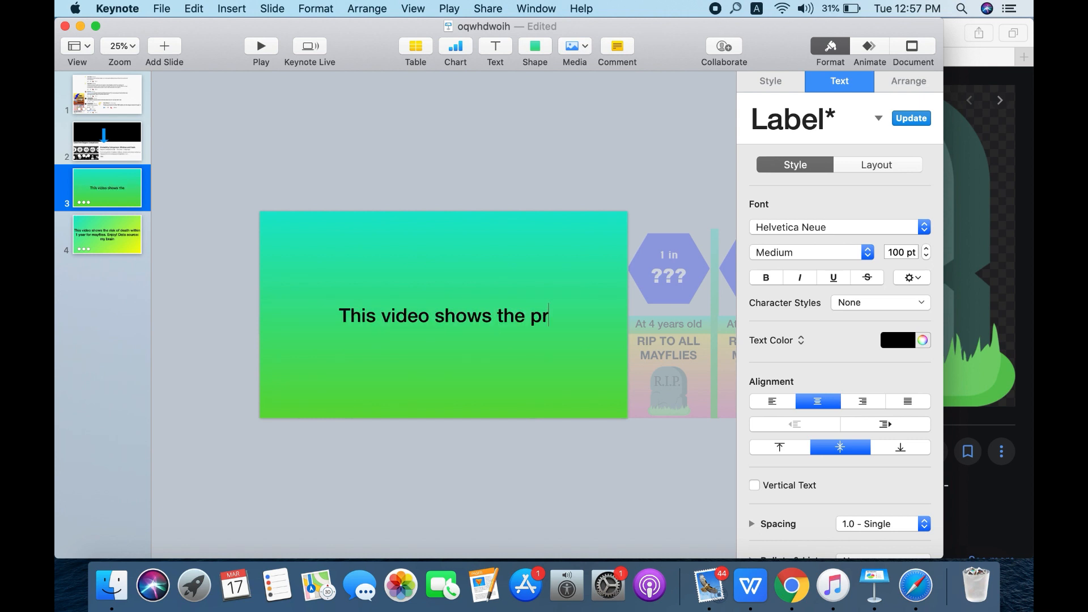
text(obability o)
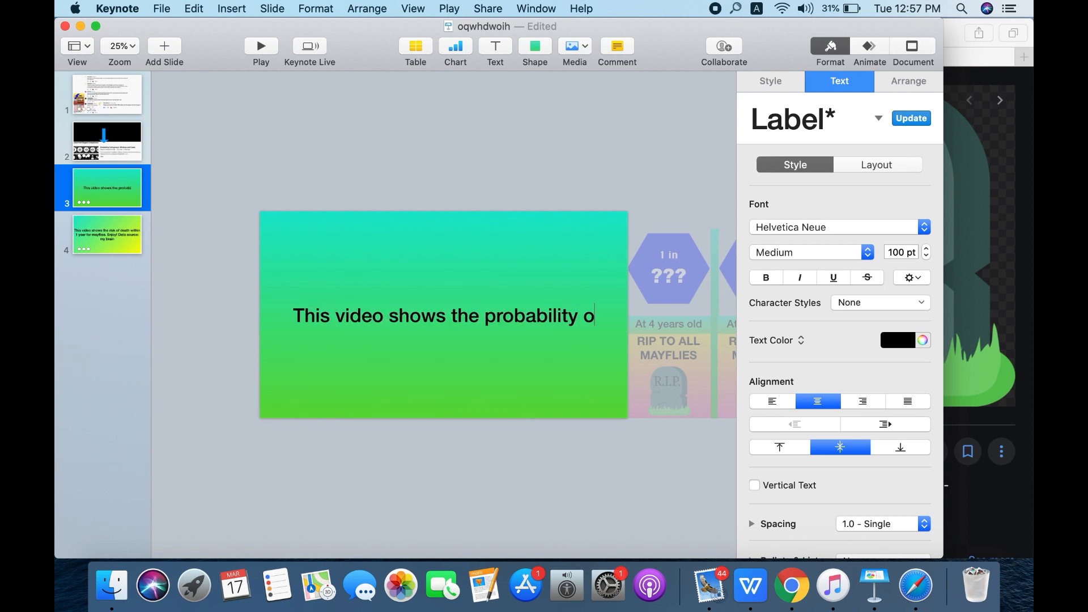
text(f death)
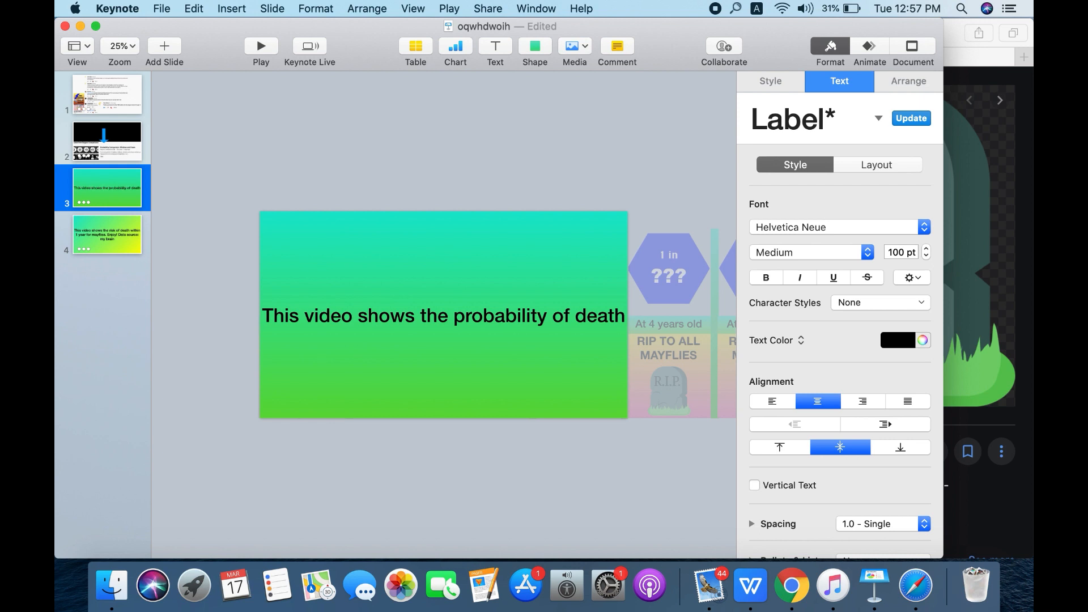
text( within 1 )
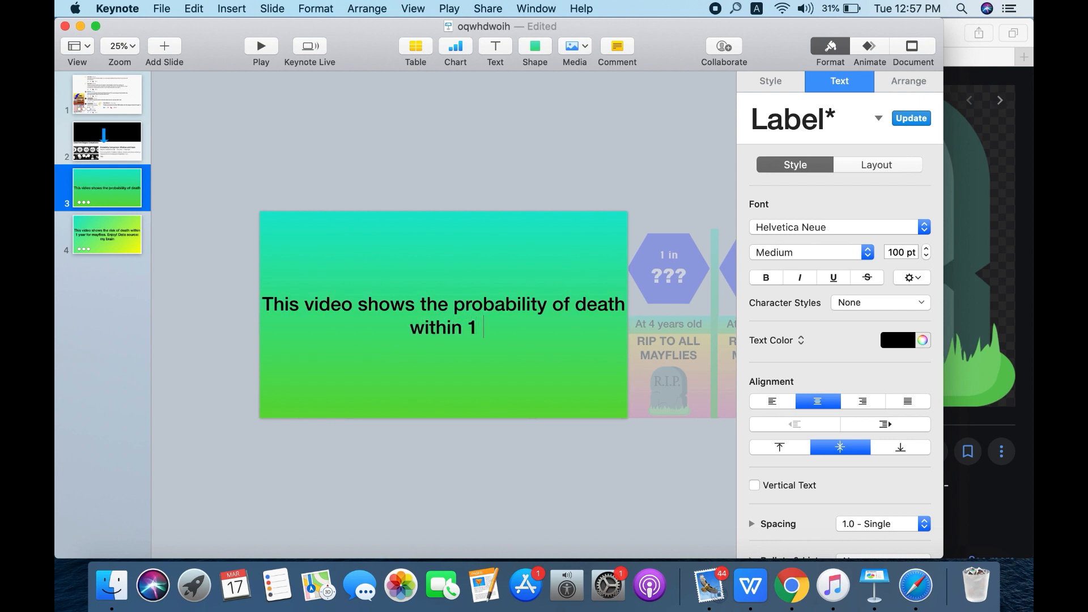
text(year for may)
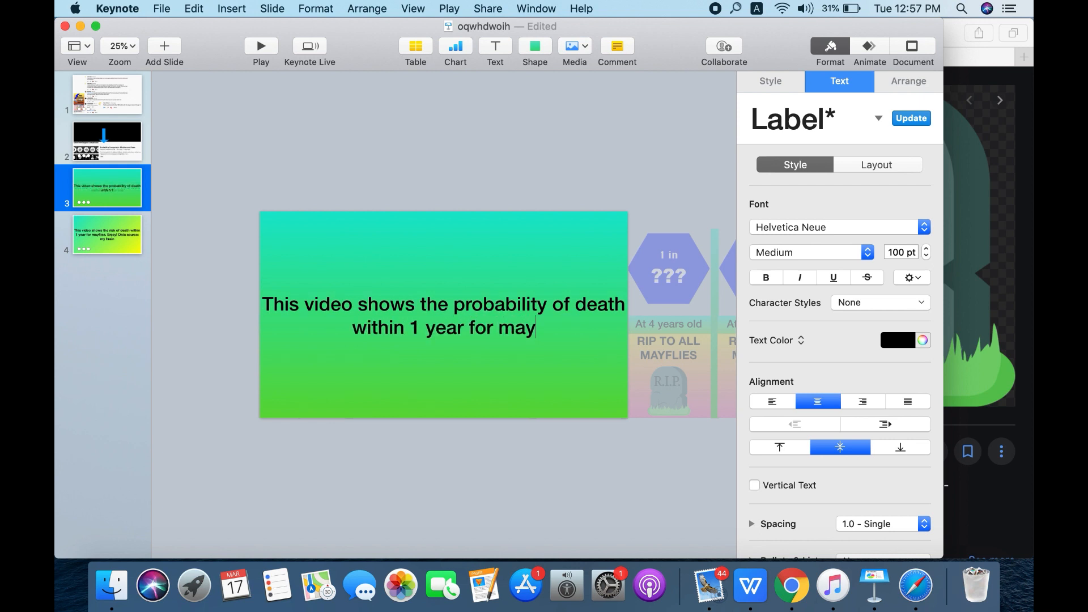
text(flies age)
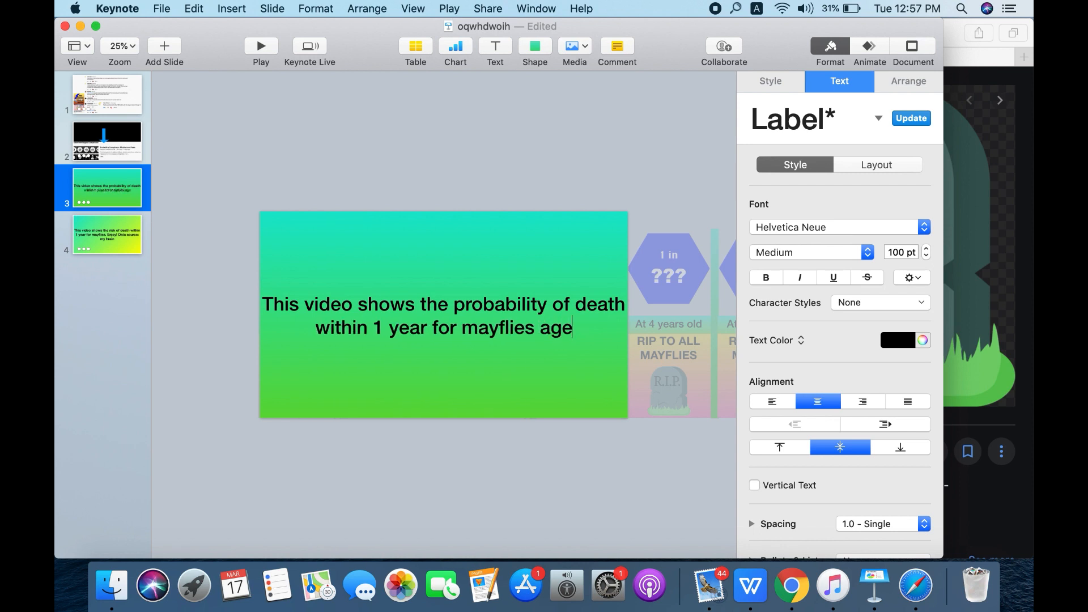
text(d between)
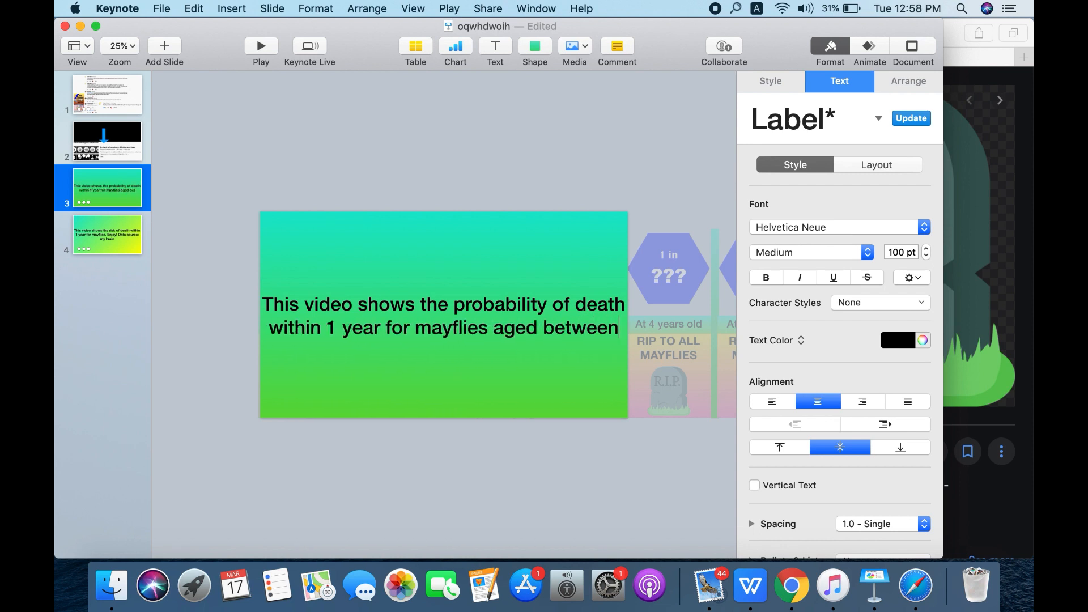
text( 0-2)
key(BackSpace)
text(11. )
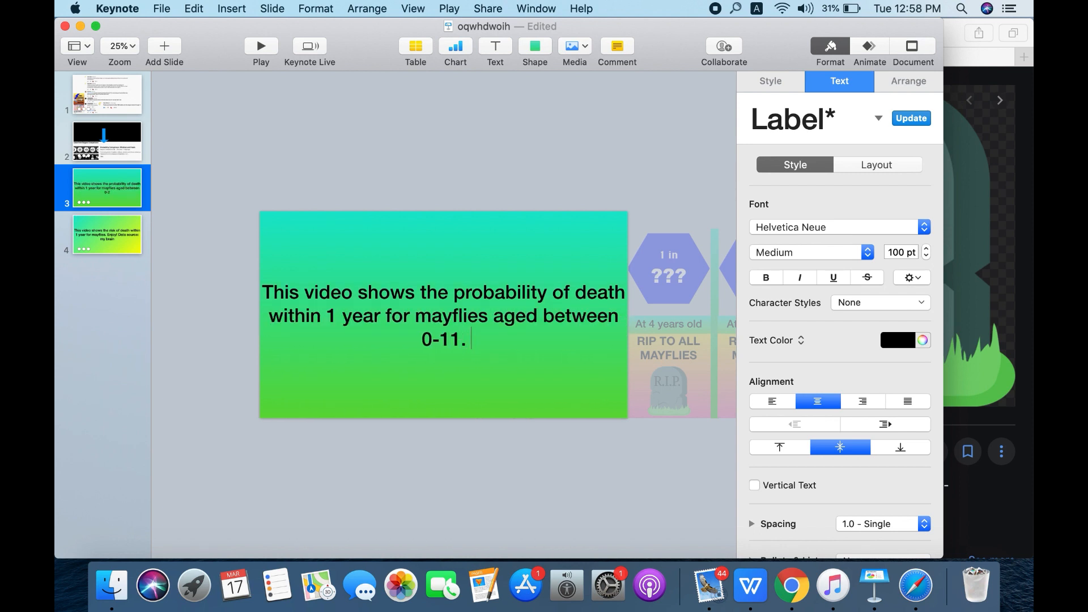
text(Enjoy!)
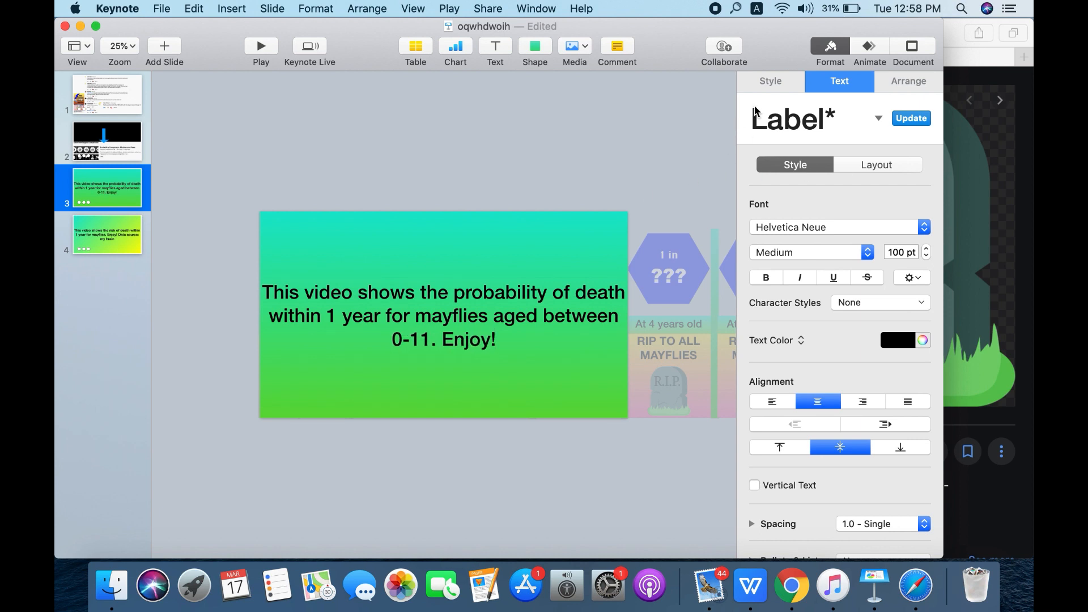
- Add a Disappear build-out effect to the gradient text shape
click(553, 267)
click(554, 267)
click(870, 51)
click(909, 80)
click(854, 142)
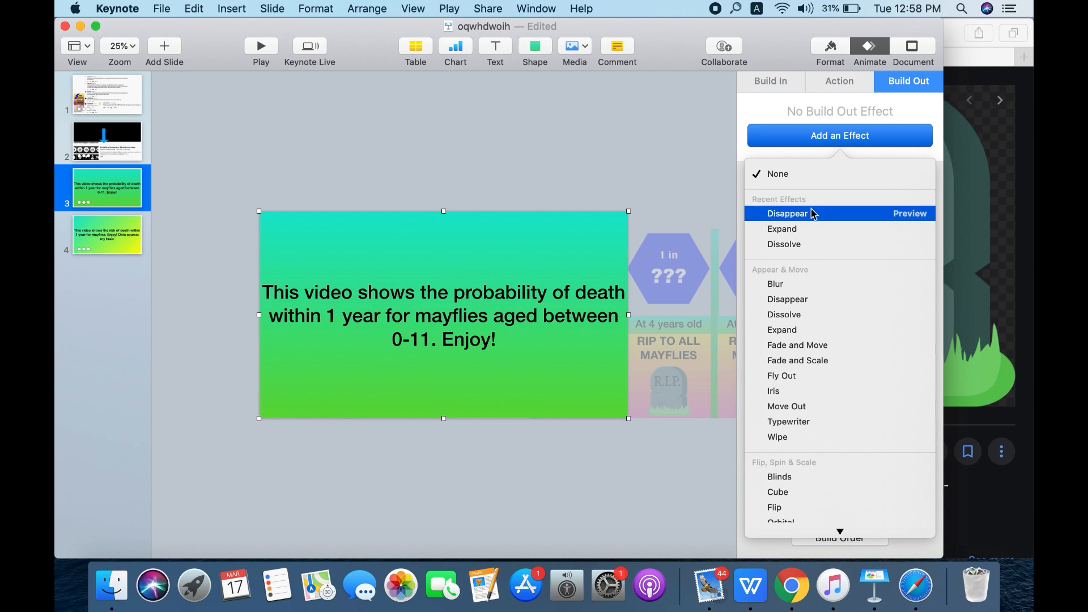
click(814, 213)
- Move the text shape's Disappear build to first in the build order and open the first Move build's start timing and delay
click(848, 540)
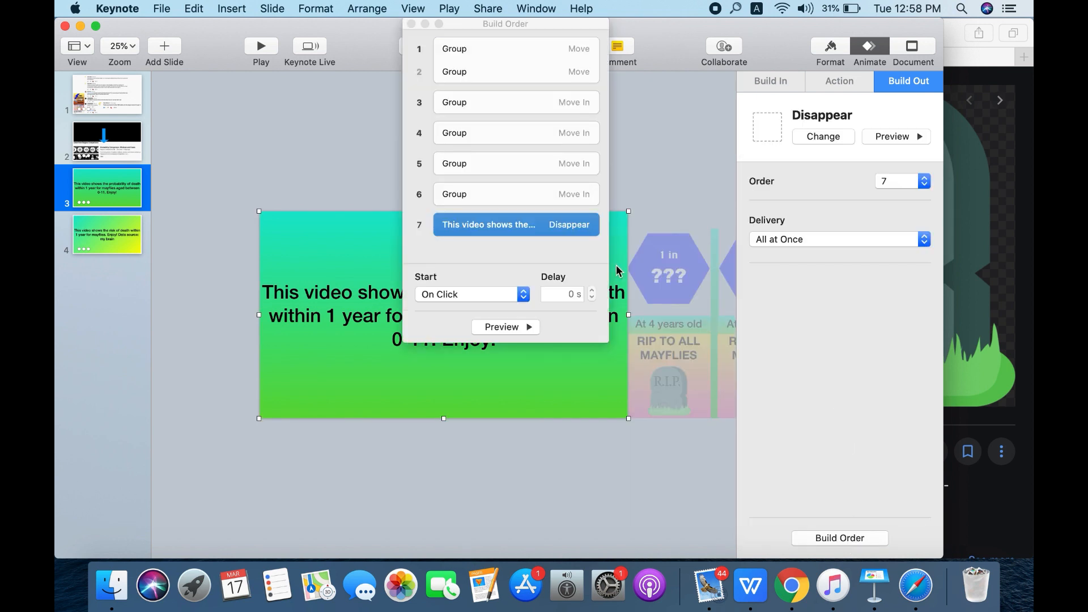
click(522, 294)
click(522, 293)
drag(497, 225, 508, 75)
click(498, 70)
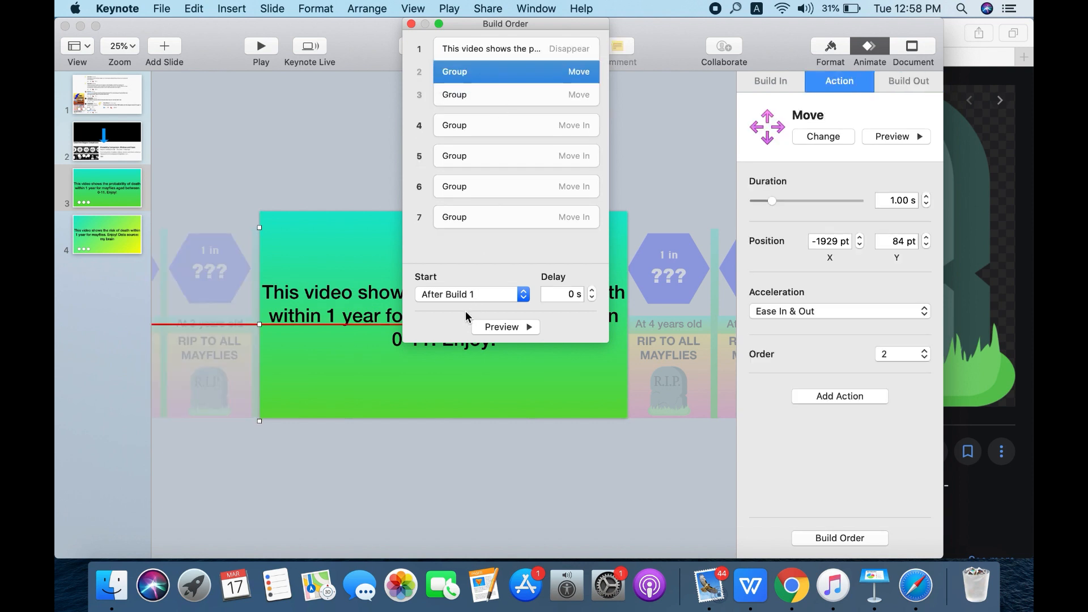
click(466, 295)
click(566, 300)
click(574, 293)
- Switch to Safari and open the YouTube Audio Library
click(1023, 246)
click(779, 34)
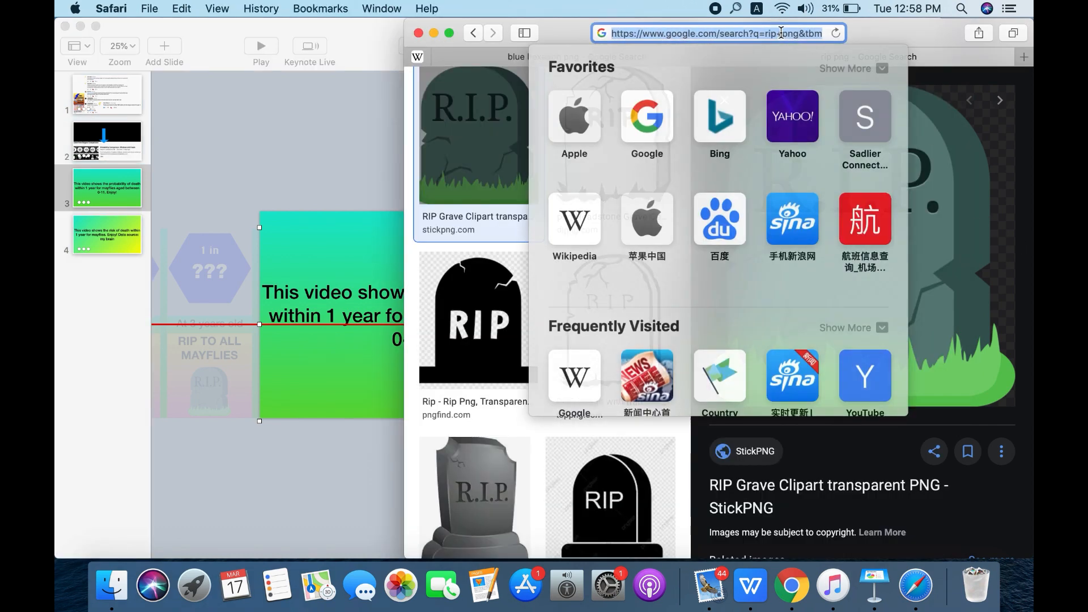
text(au)
key(Return)
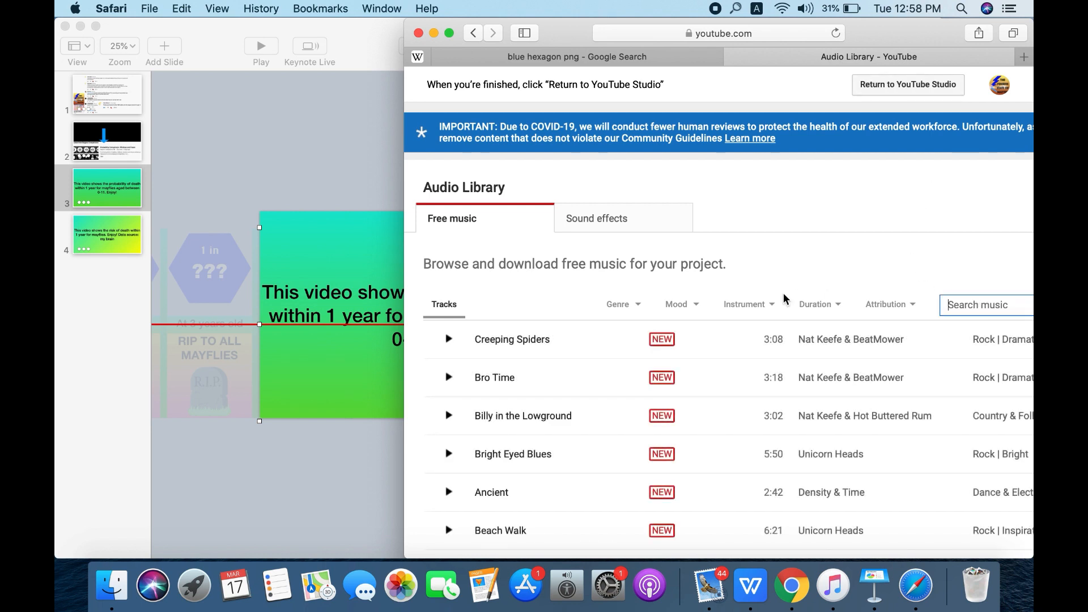
- Search the free music for "journeyman" and download the Journeyman track
text(journeyman)
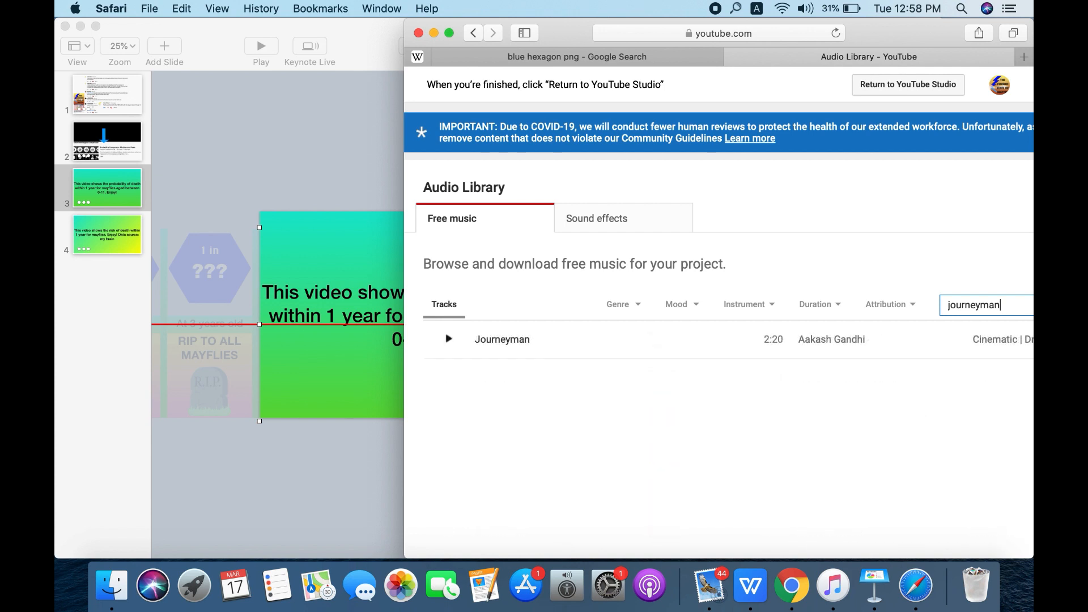
drag(407, 291, 265, 292)
click(1012, 344)
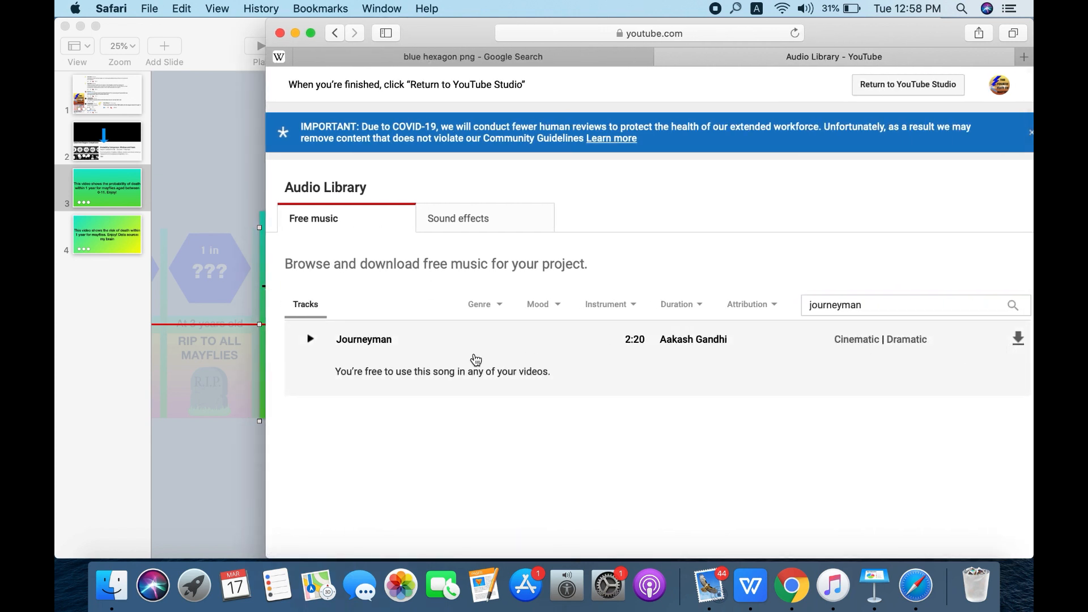
click(1017, 340)
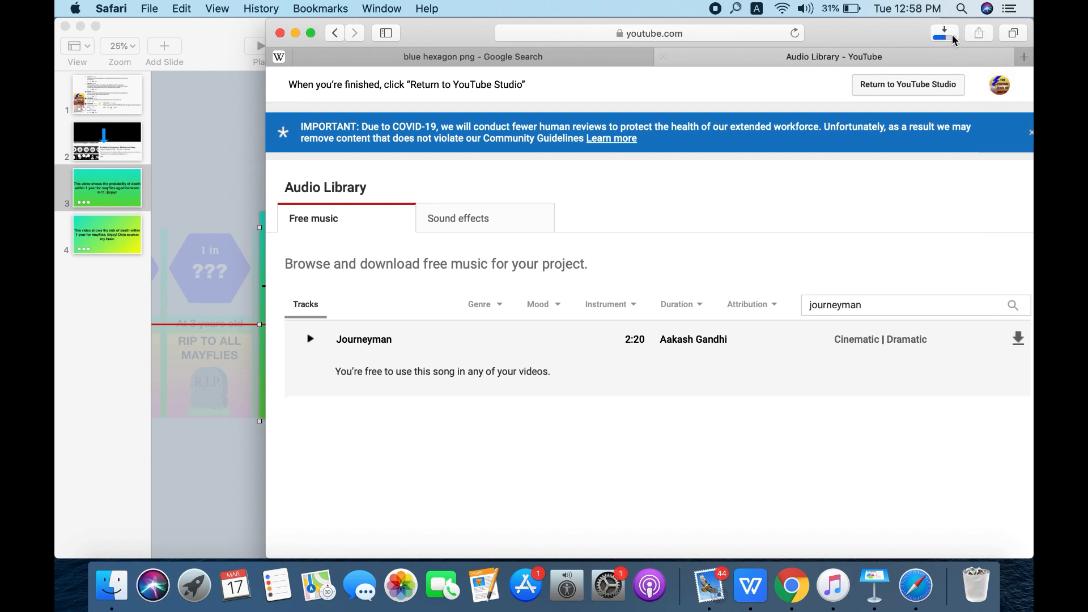
- Open the downloaded Journeyman.mp3 and mute the system sound
click(947, 34)
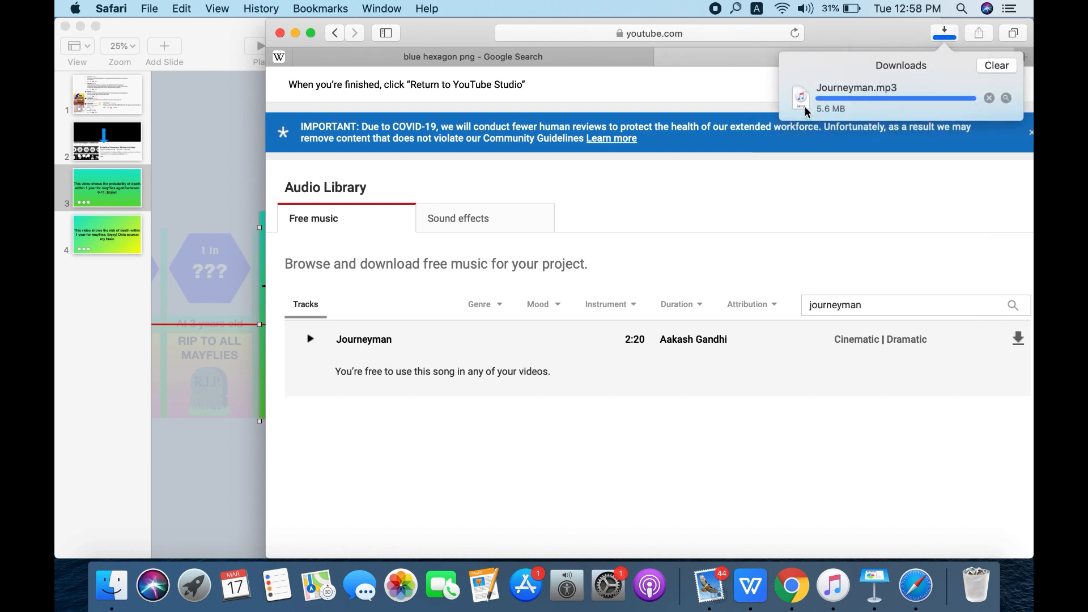
drag(807, 111, 224, 183)
key(XF86AudioLowerVolume)
key(XF86AudioMute)
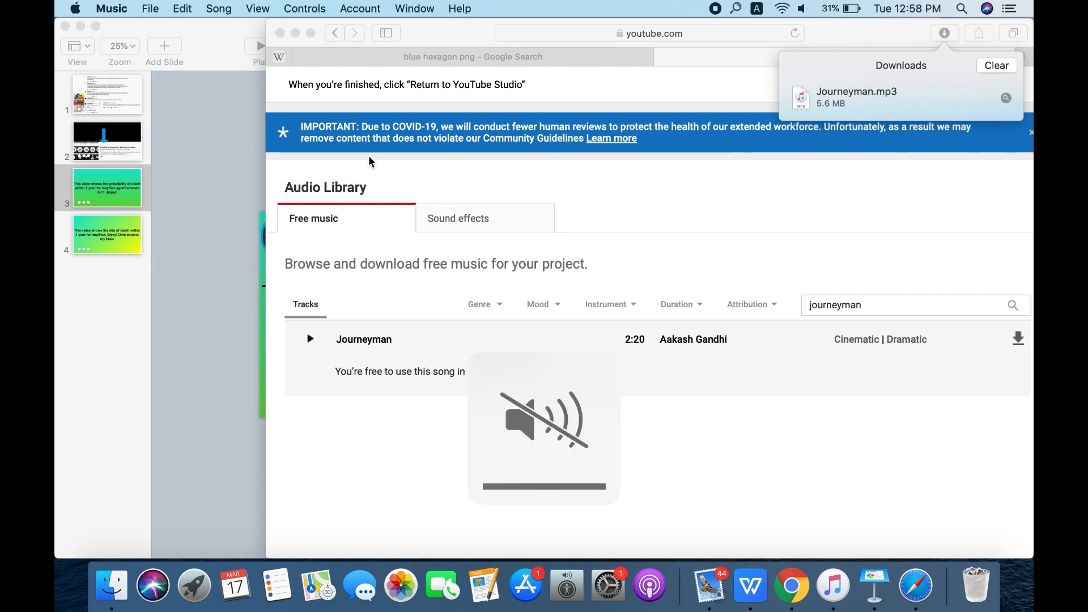
- Add the downloaded Journeyman.mp3 to slide 3 in Keynote and delete the duplicate audio object
drag(855, 98, 237, 168)
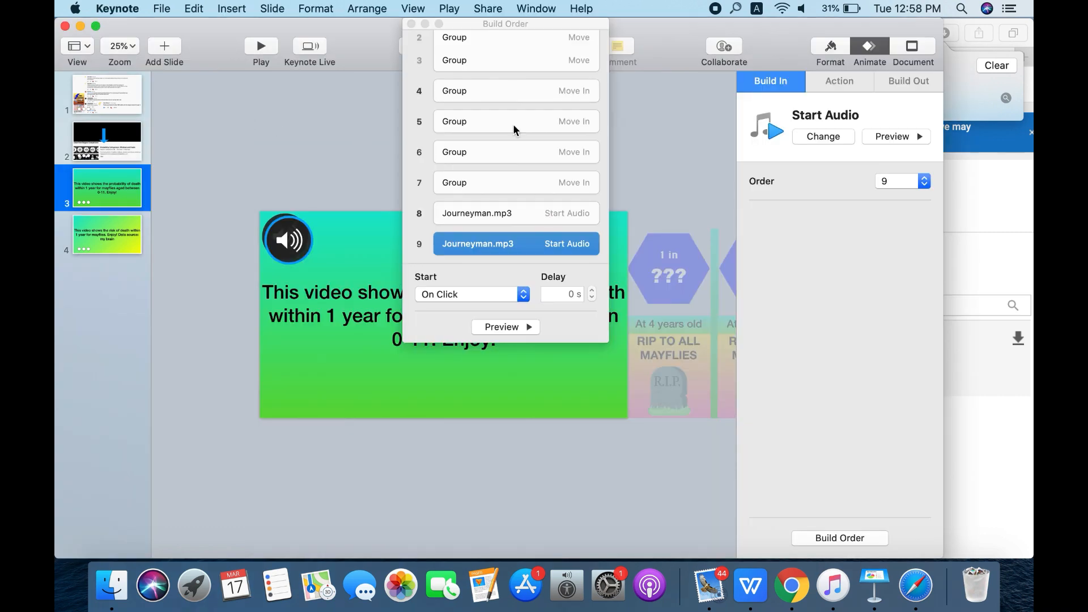
click(411, 23)
click(291, 256)
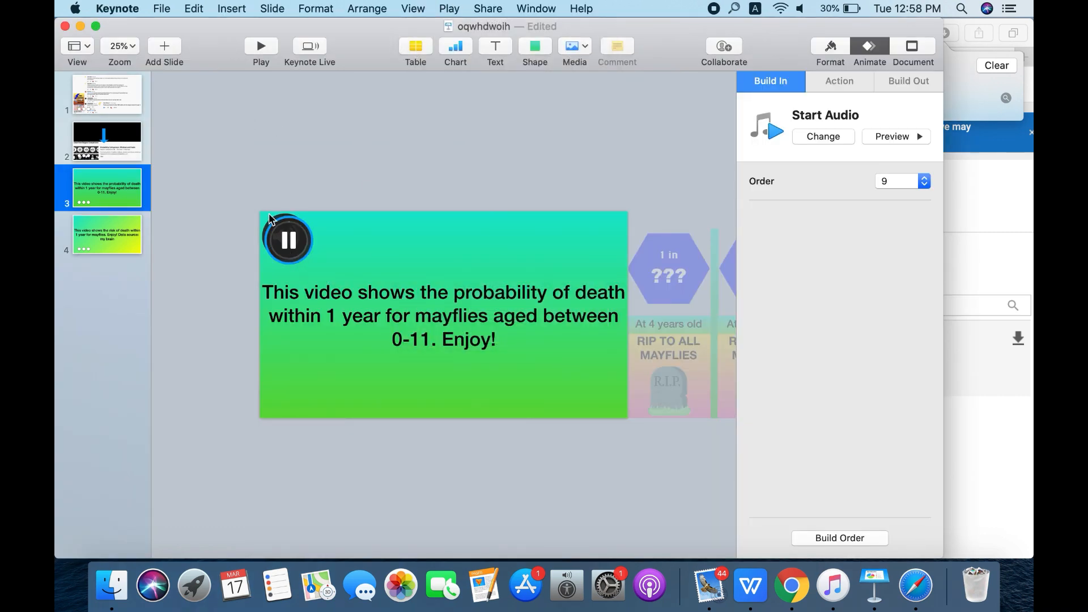
click(200, 158)
click(292, 239)
key(BackSpace)
- Make Journeyman.mp3's Start Audio the first build and set it to start After Transition
drag(294, 238, 499, 42)
click(848, 538)
click(470, 295)
click(475, 308)
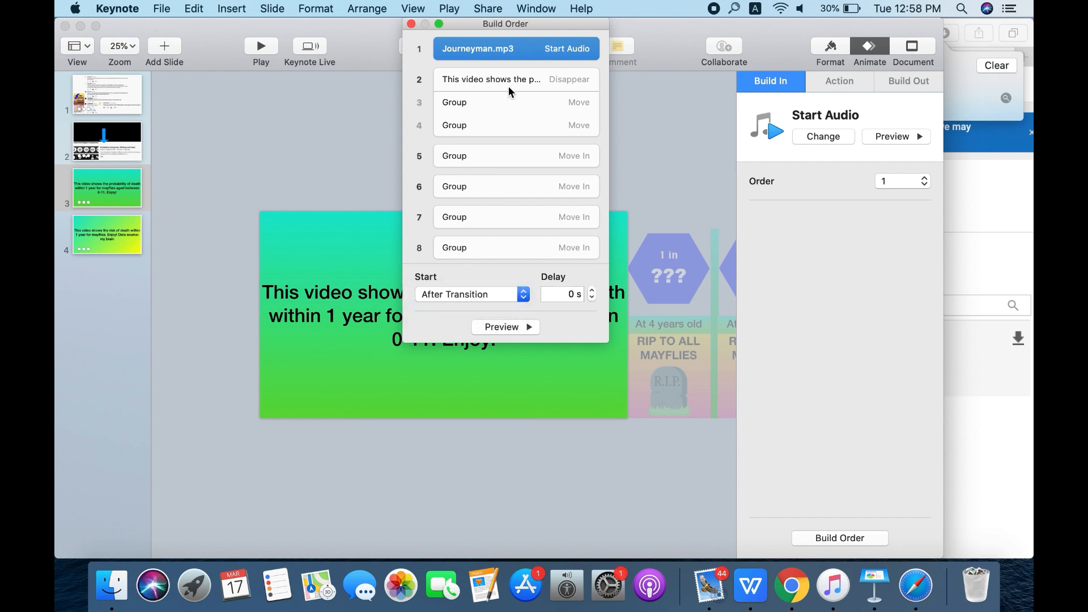
click(411, 24)
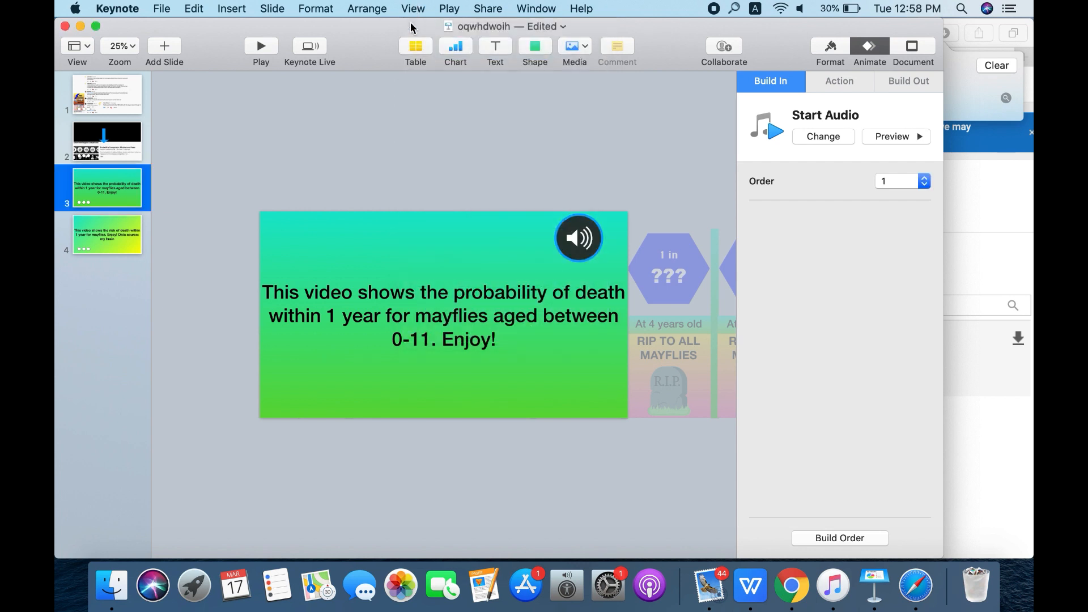
click(496, 150)
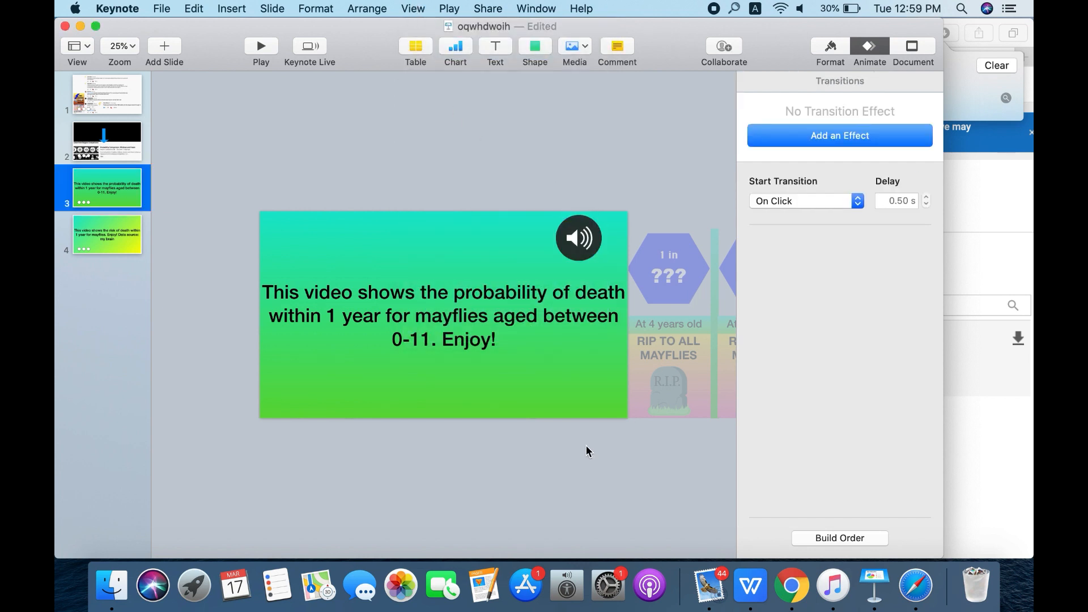
- Examine the order and start settings of the card groups' Move and Move In builds
click(839, 537)
click(521, 115)
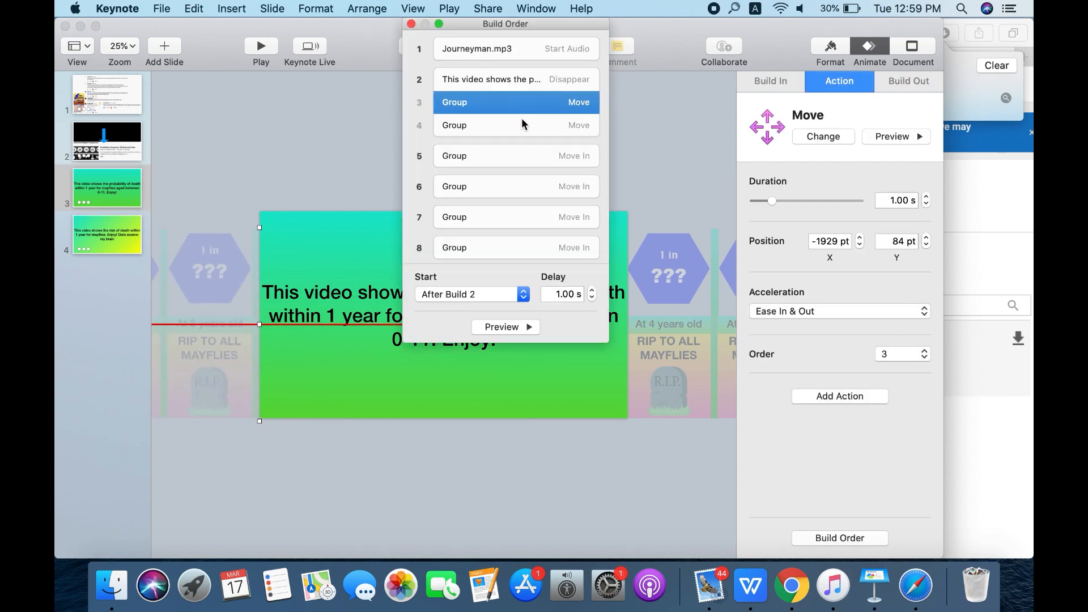
key(Down)
key(Down)
key(Down)
key(Down)
key(Down)
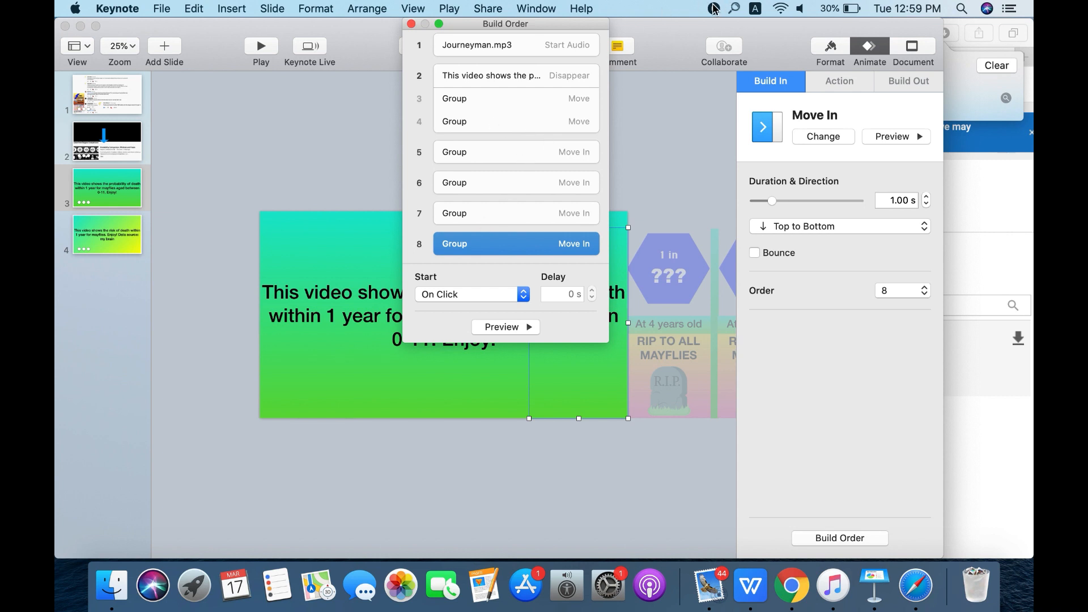
click(411, 24)
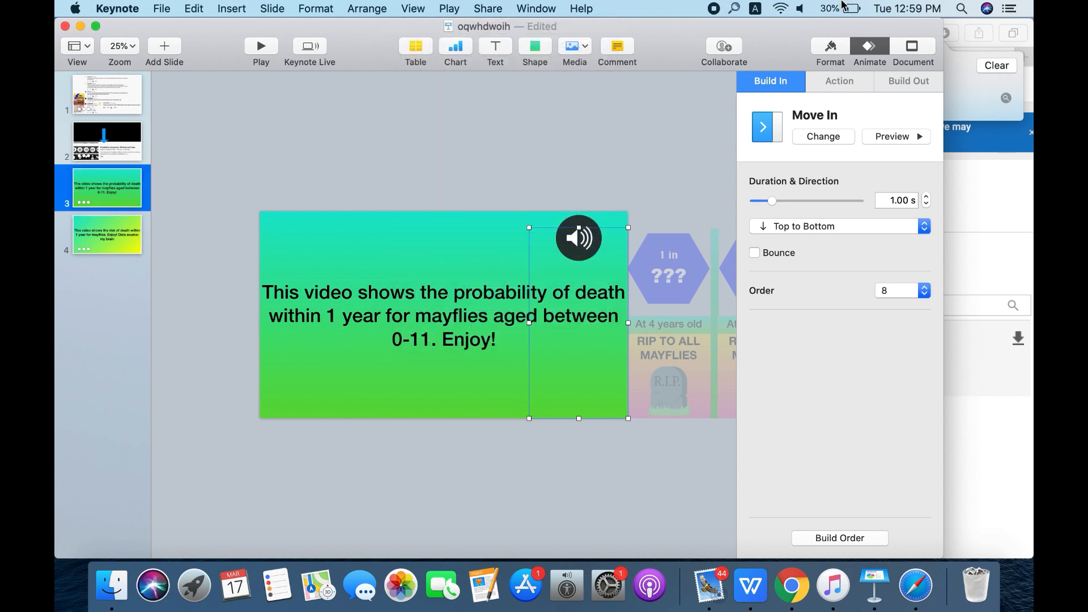
click(715, 9)
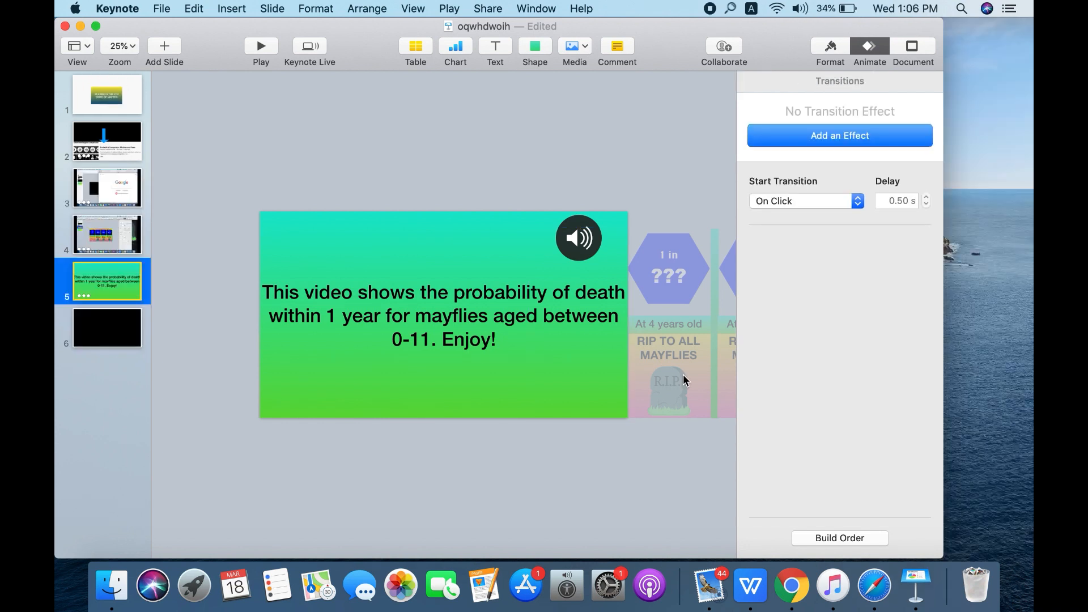
- Duplicate the card group for ages 4 to 7 and place the copy just beyond the slide's right edge
click(684, 379)
drag(684, 379, 407, 460)
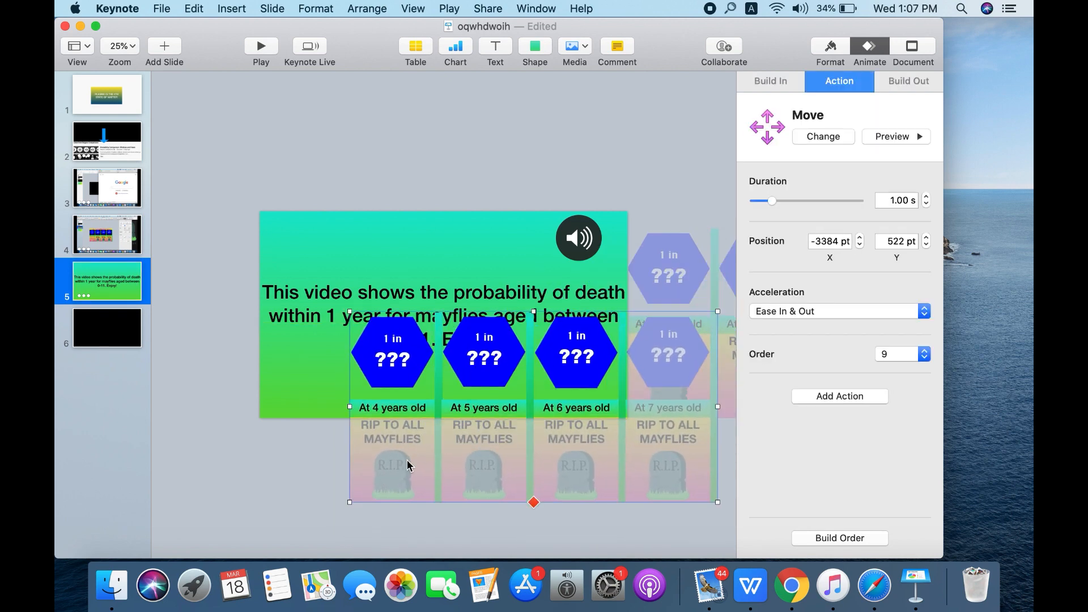
click(378, 409)
click(355, 472)
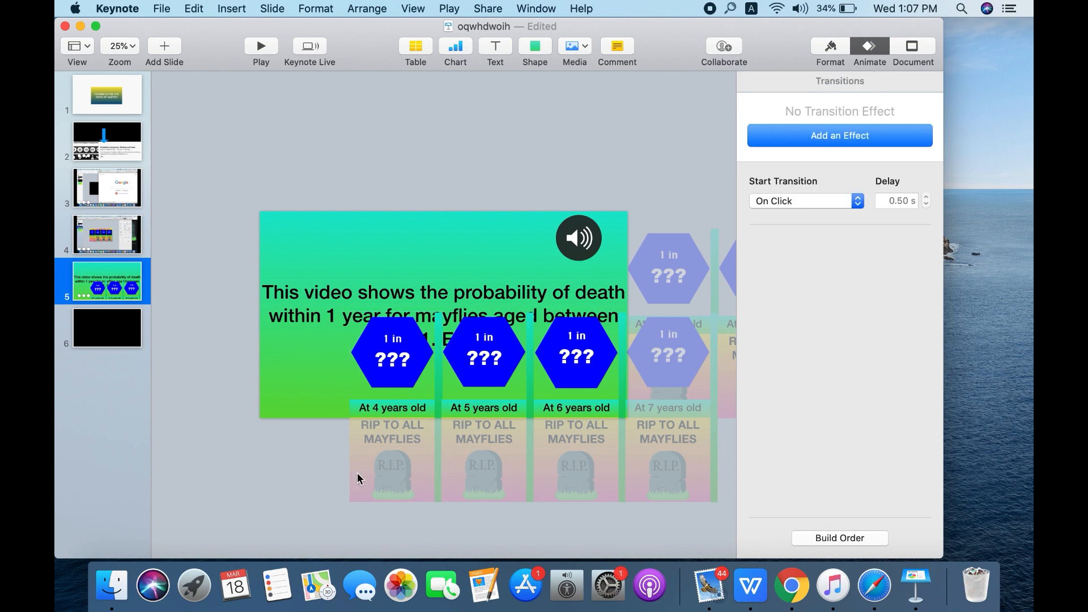
drag(357, 474, 678, 392)
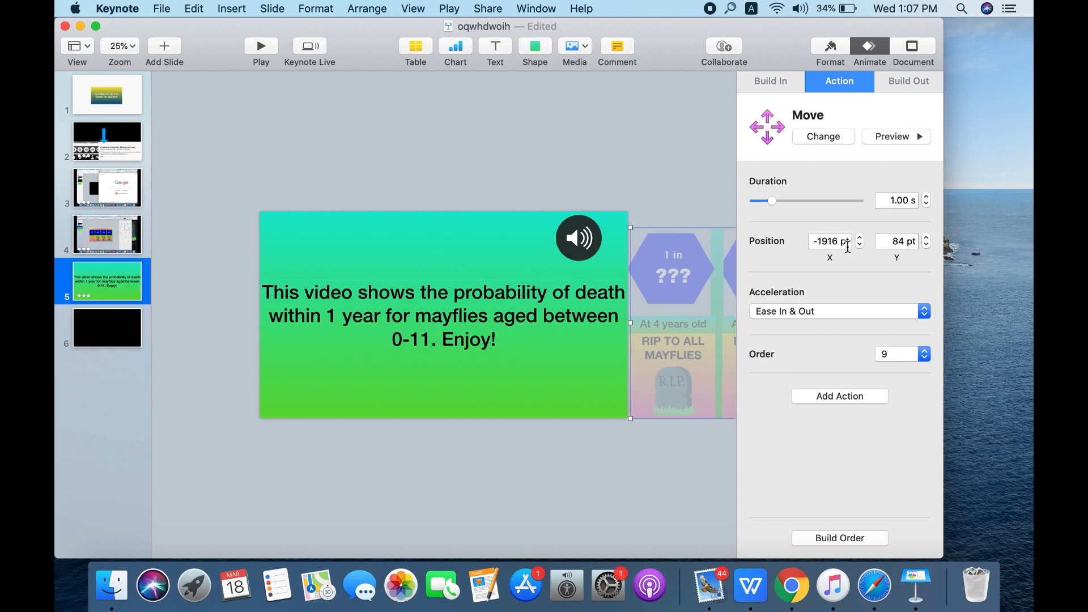
- Set the copied card group's Move action to a 40 s duration with acceleration None
click(896, 200)
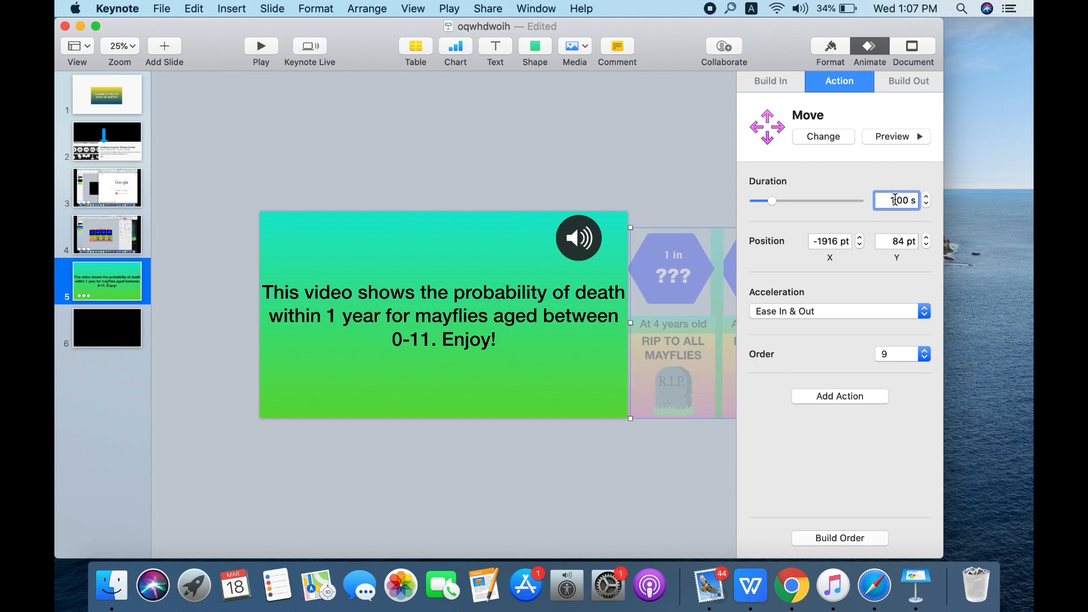
key(Return)
click(842, 311)
click(842, 311)
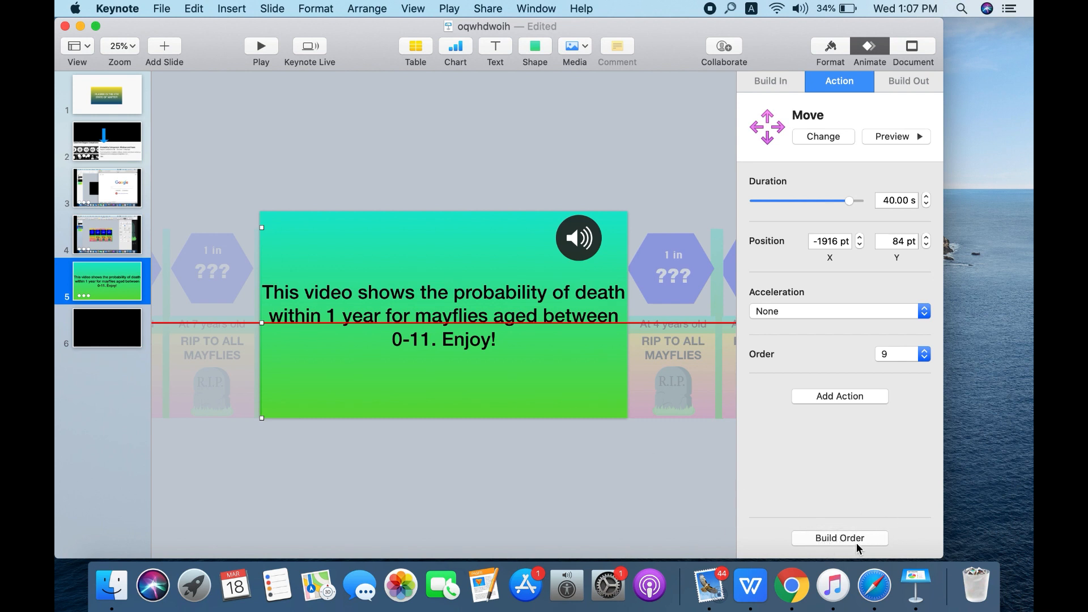
- Place the copied group's Move build fifth in the build order, starting With Build 3 after a 20 s delay
click(857, 544)
drag(547, 256, 497, 97)
click(511, 218)
click(509, 260)
click(473, 294)
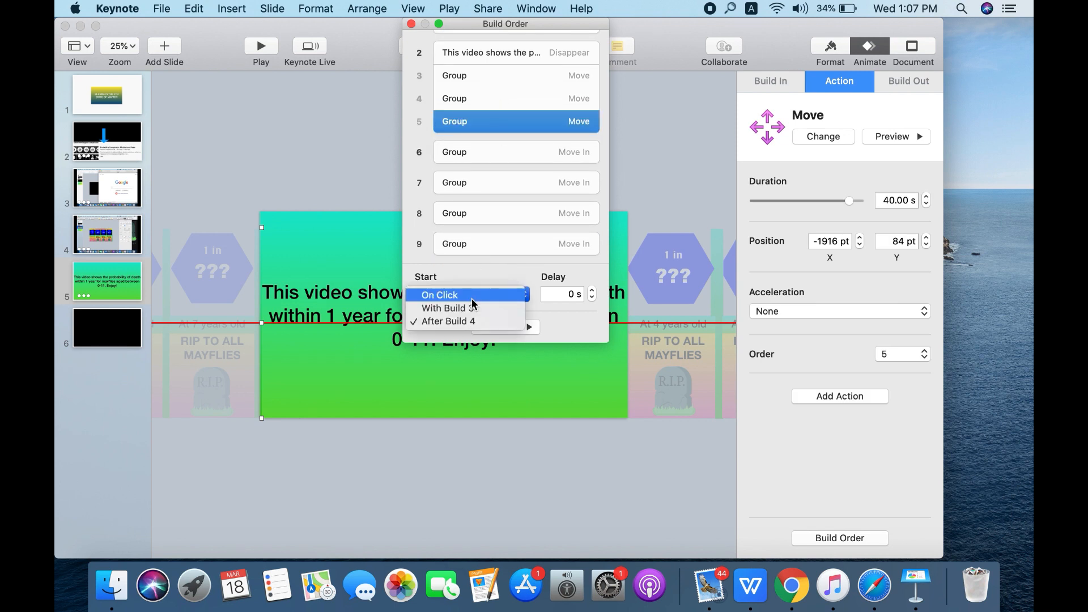
click(482, 306)
click(493, 108)
click(496, 123)
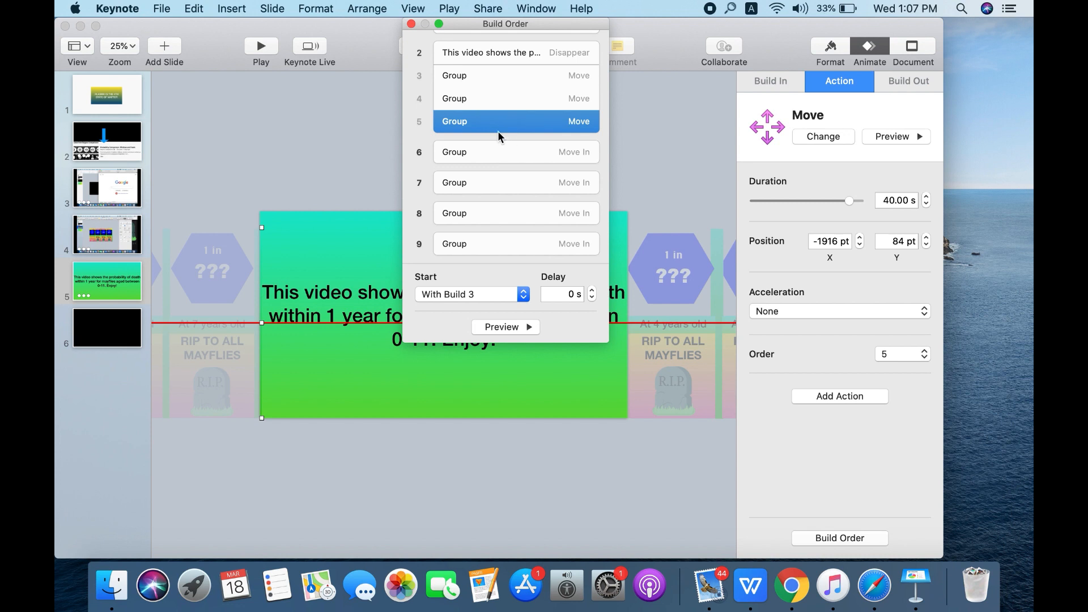
click(575, 295)
text(2)
key(Return)
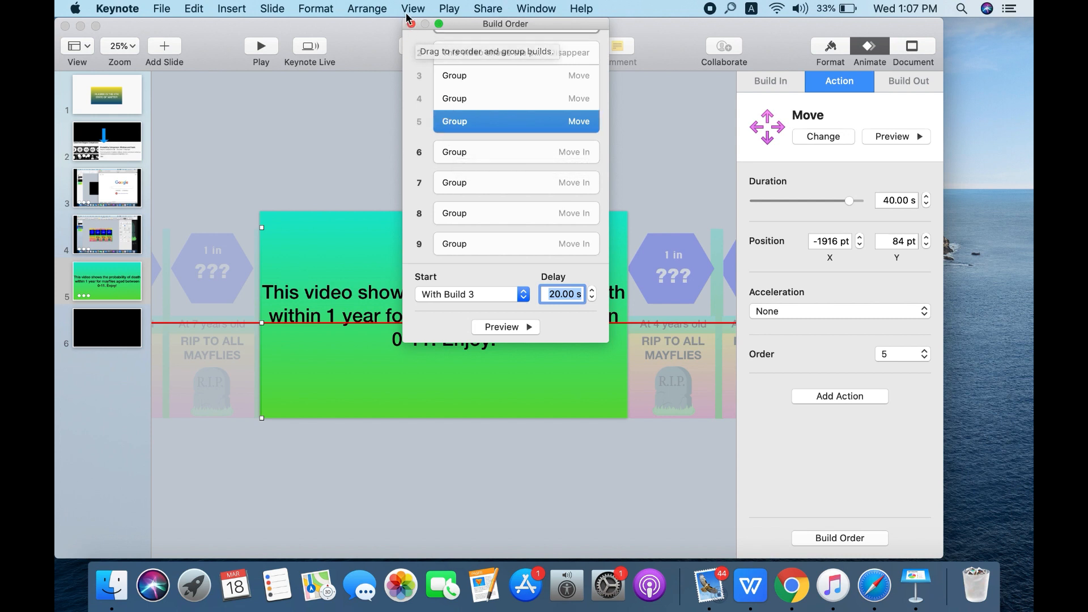
- Set the fourth build's Move action to a 40 s duration with acceleration None
scroll(488, 65, up, 2)
click(521, 125)
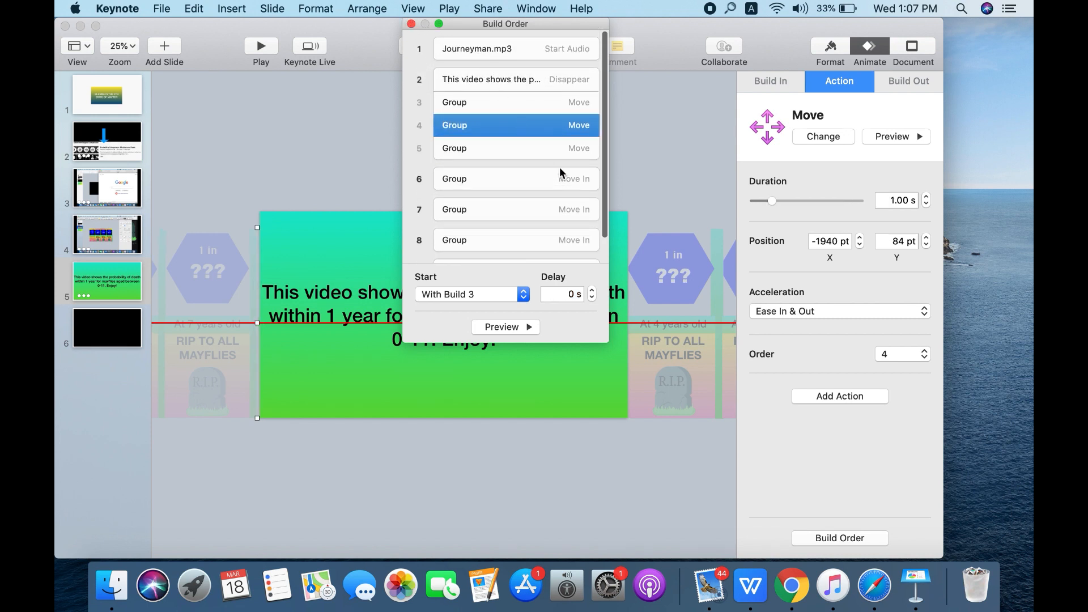
click(895, 201)
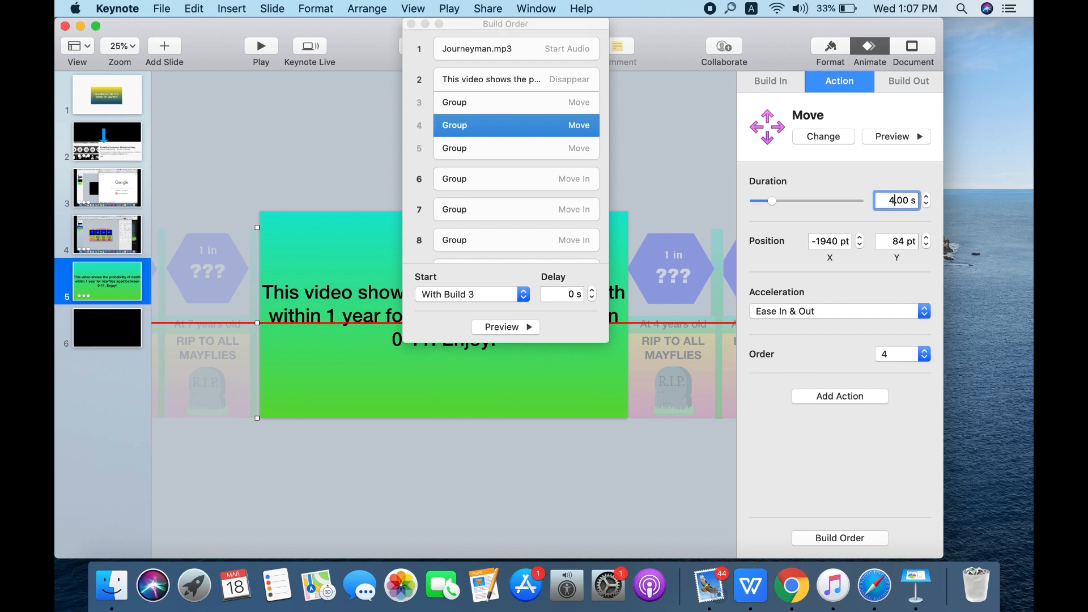
click(876, 311)
click(873, 311)
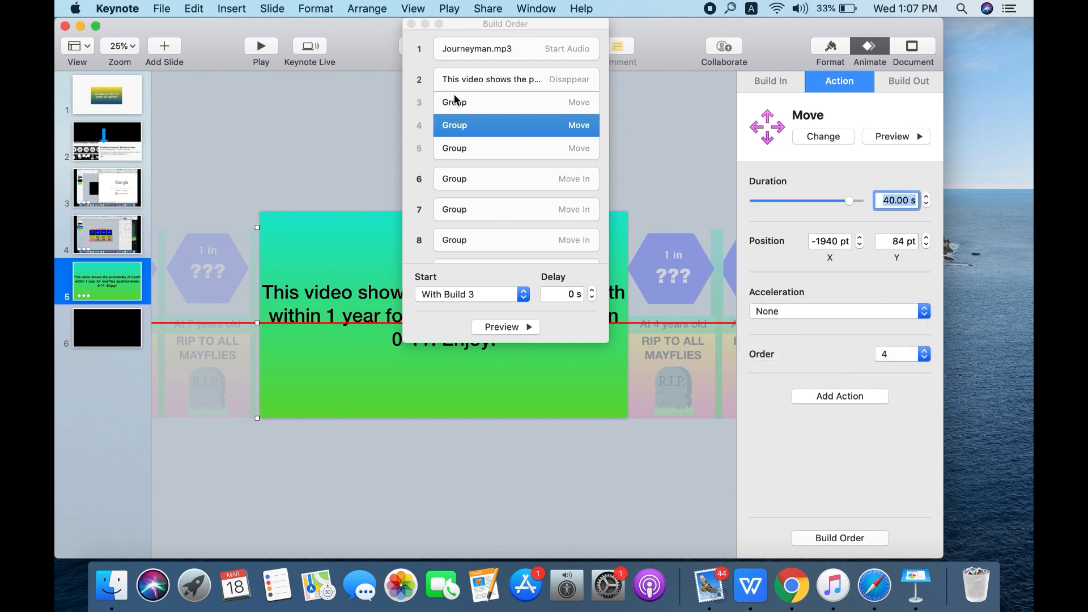
- Set the third build's Move action to a 20 s duration with acceleration None
click(503, 102)
click(891, 198)
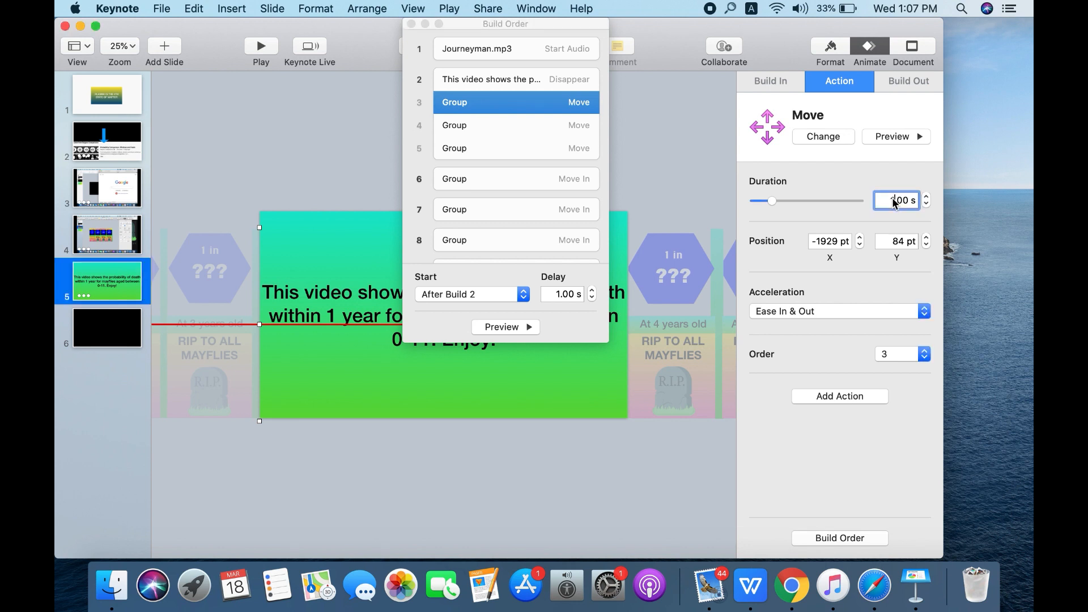
text(20)
key(Return)
click(826, 306)
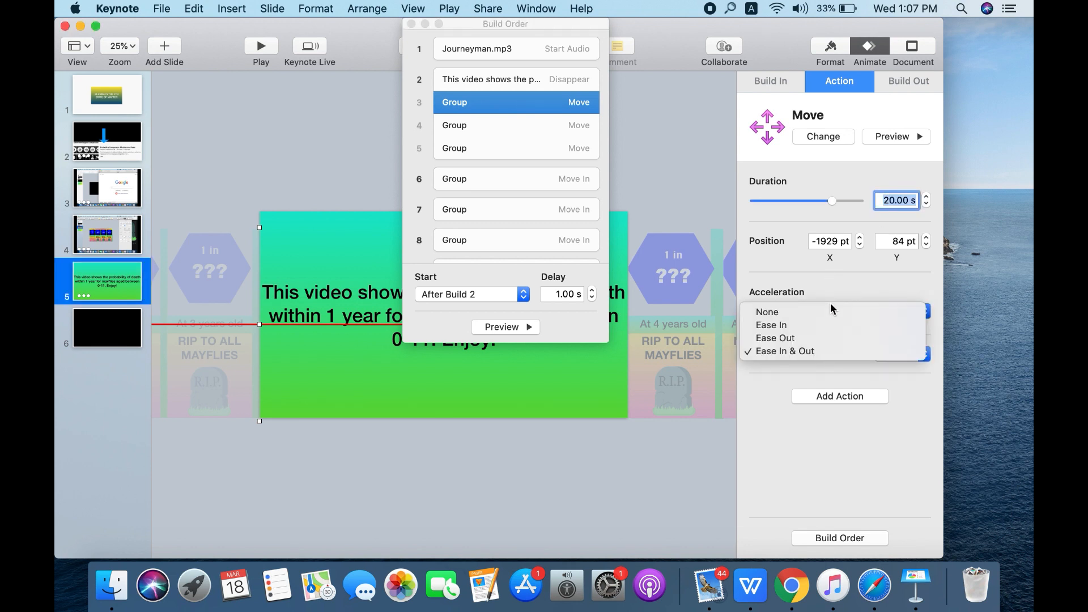
click(820, 315)
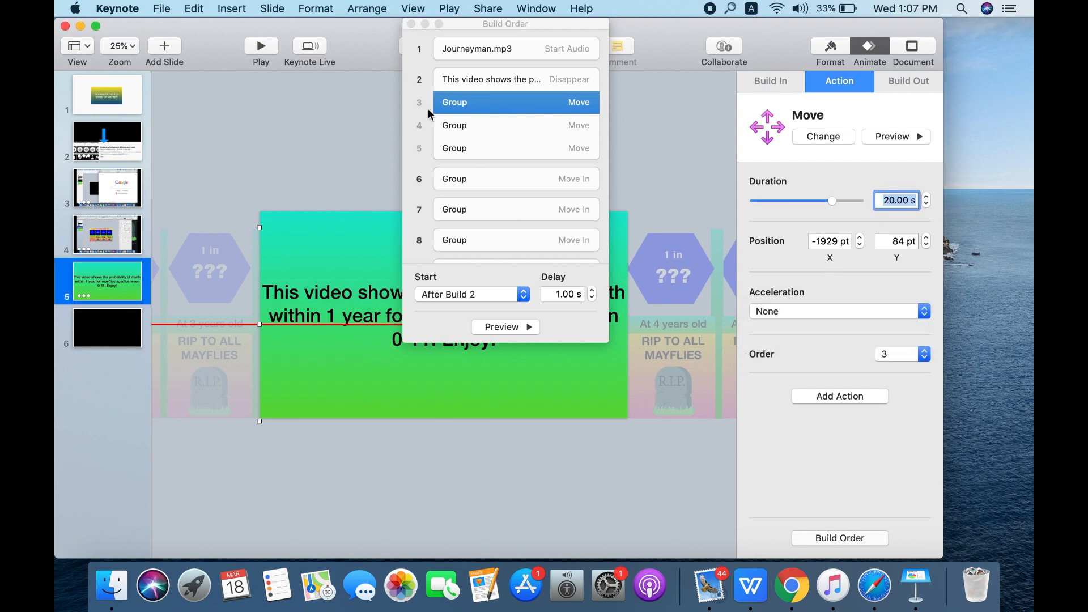
- Review the durations, start timing and delays of the slide's Move and Move In builds
click(500, 184)
click(499, 203)
click(492, 226)
key(Down)
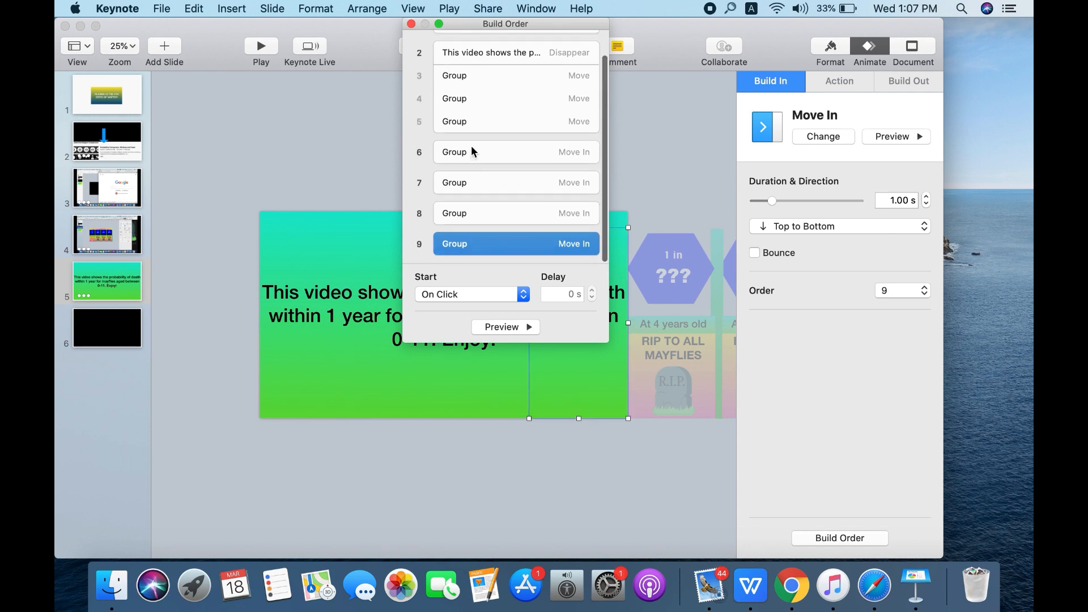
click(516, 75)
key(Up)
key(Up)
key(Down)
key(Down)
key(Down)
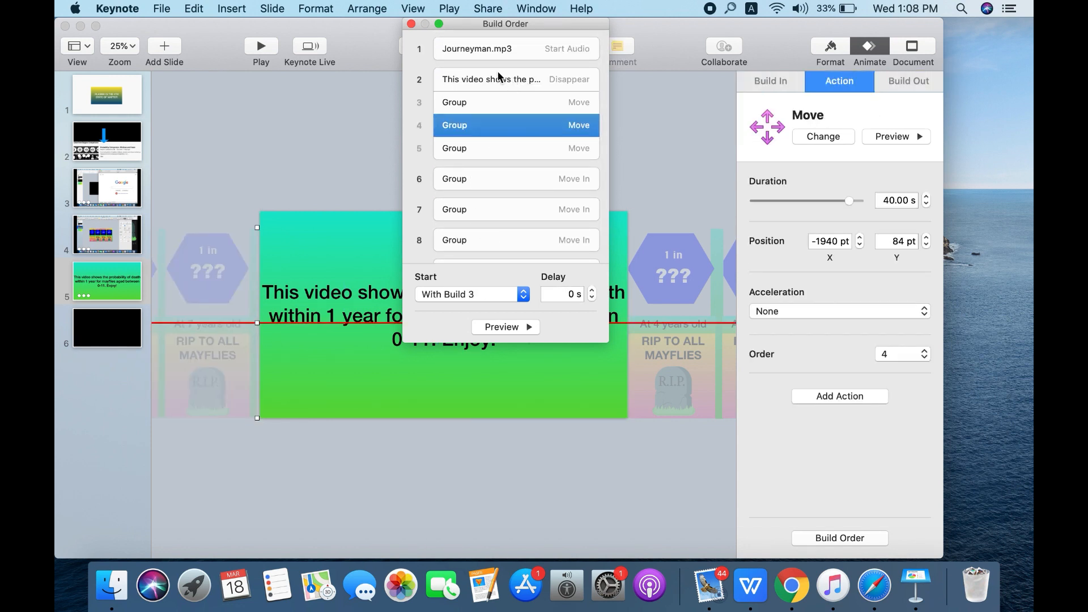
key(Down)
click(477, 102)
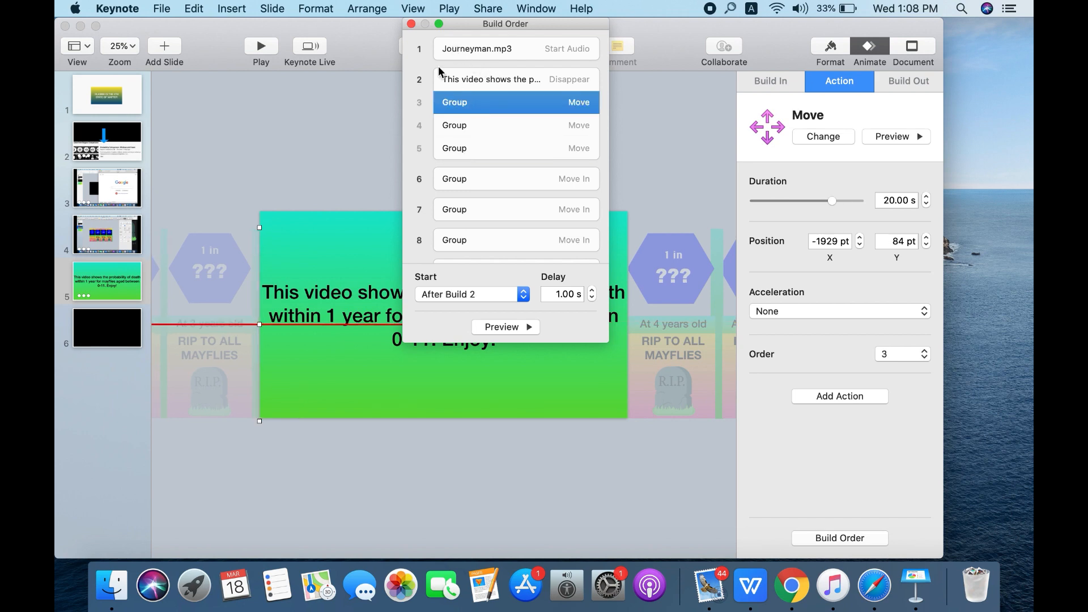
click(411, 24)
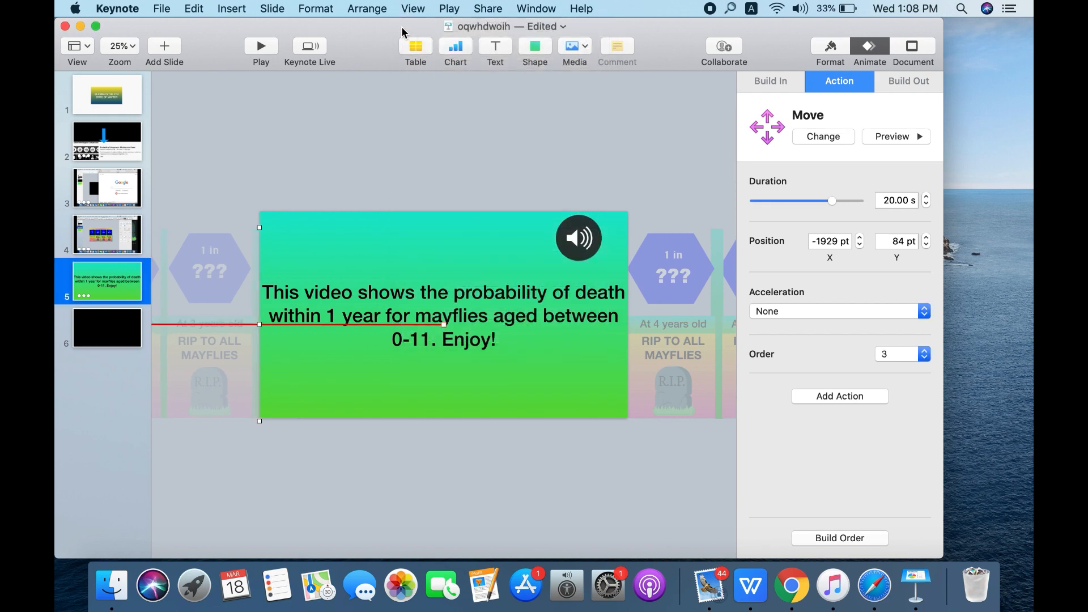
click(842, 540)
click(561, 148)
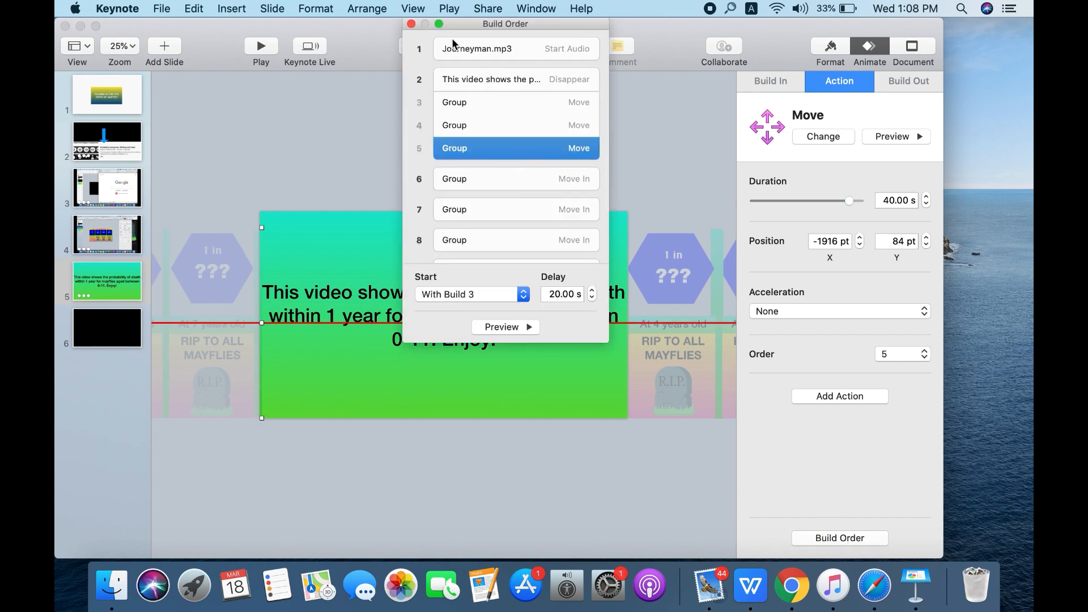
click(411, 24)
- Remove the extra copy of the card group for ages 4 to 7 from beside the slide
click(661, 451)
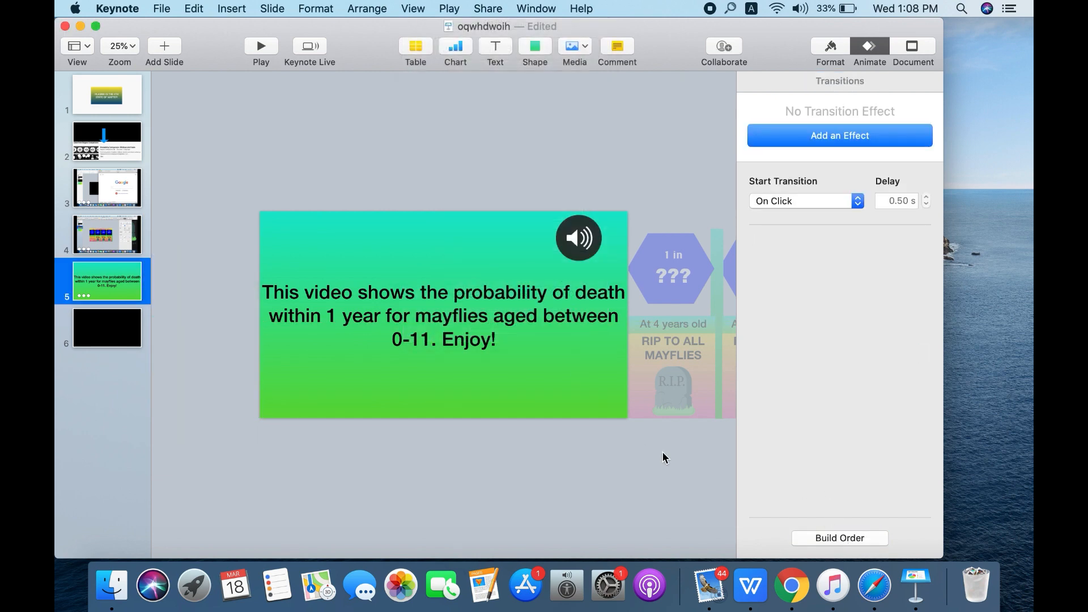
click(678, 399)
click(334, 154)
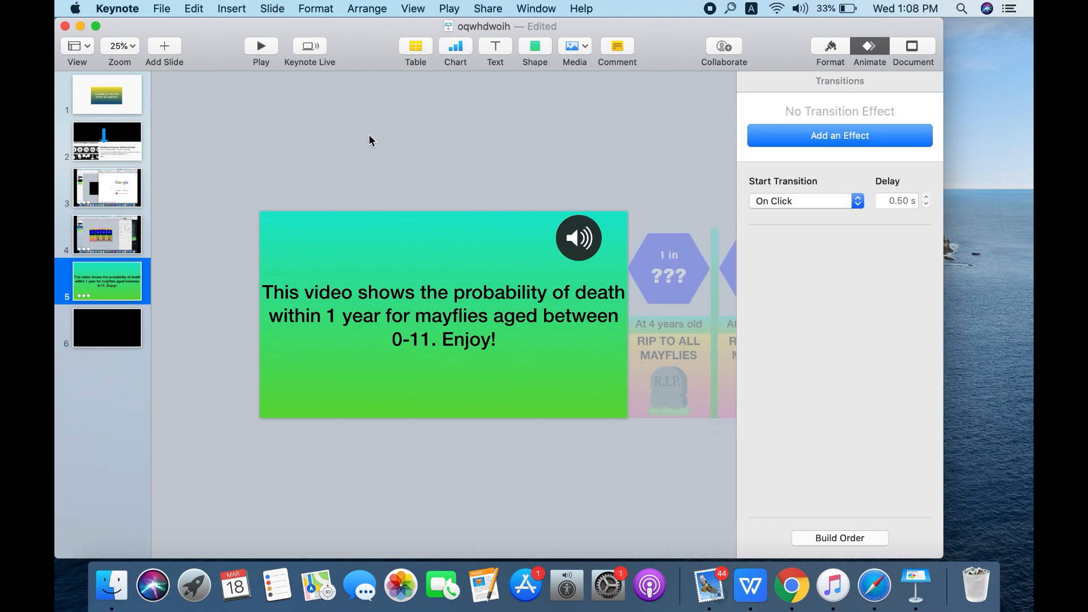
click(710, 7)
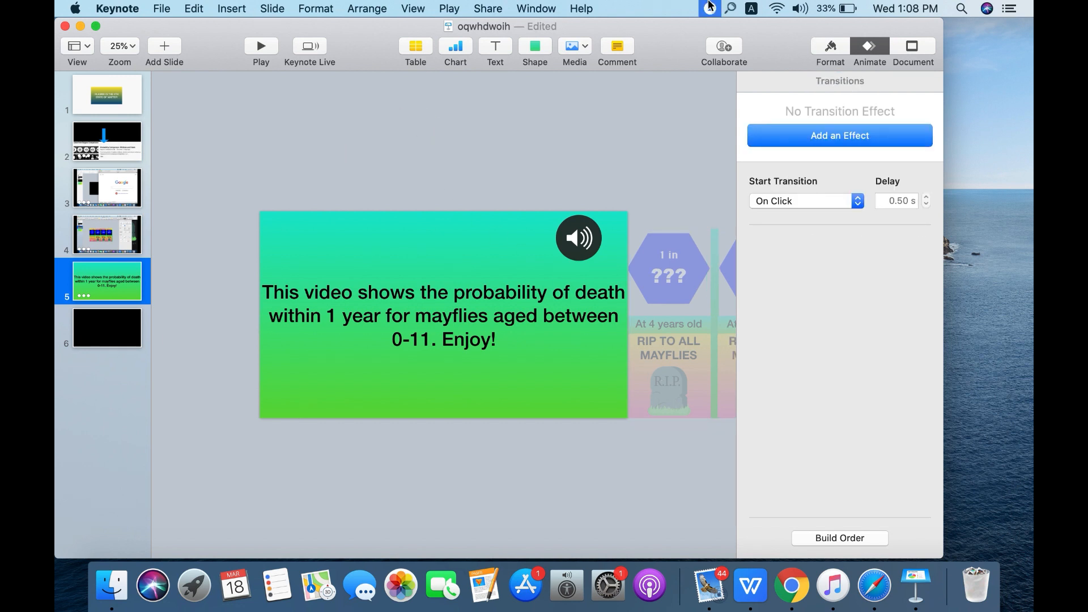